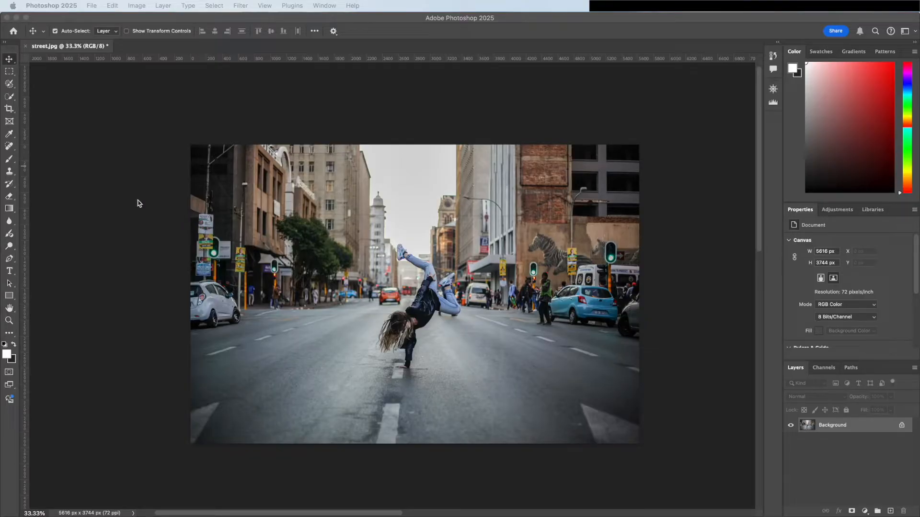
Step: Crop the photo to about 2745 × 2438 px around the handstanding person, placing them on the first vertical thirds line
click(12, 112)
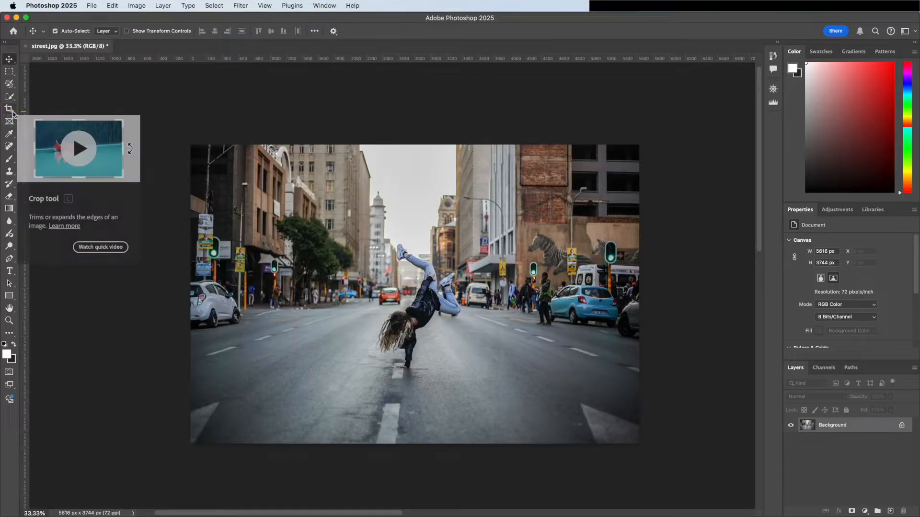
click(13, 112)
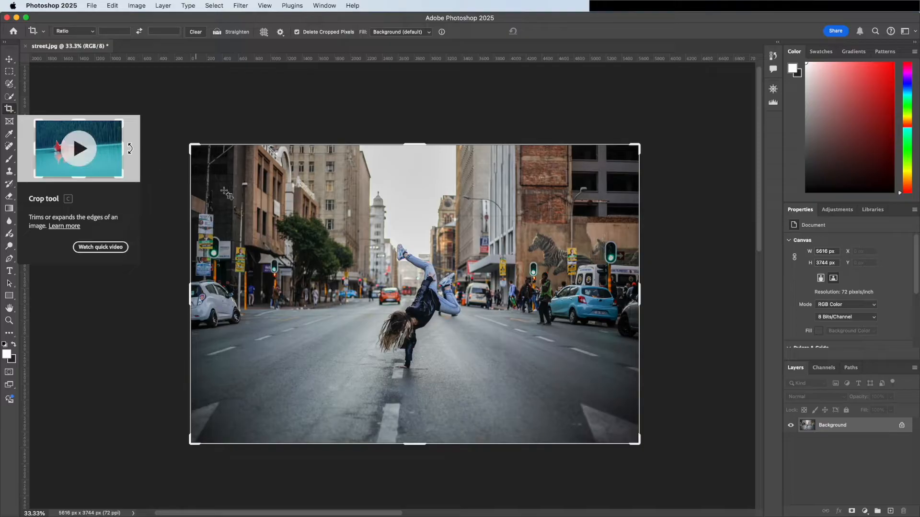
click(408, 281)
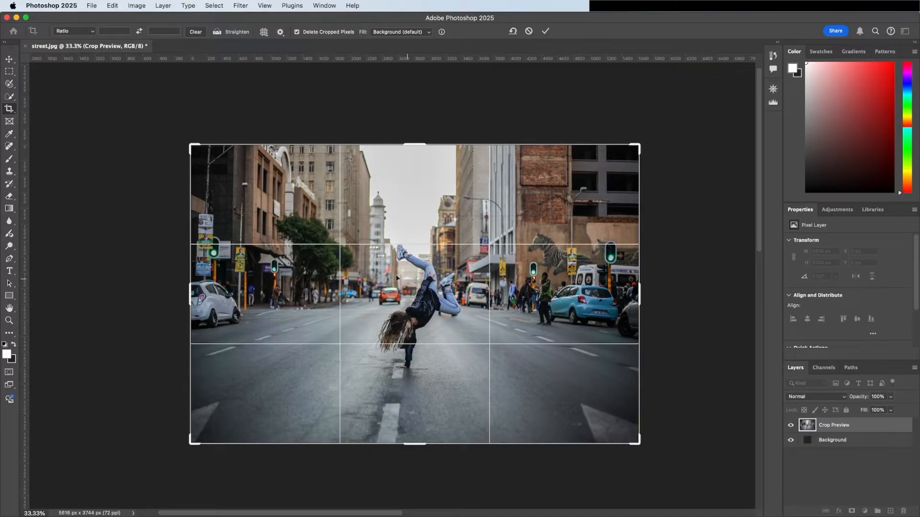
drag(192, 147, 247, 181)
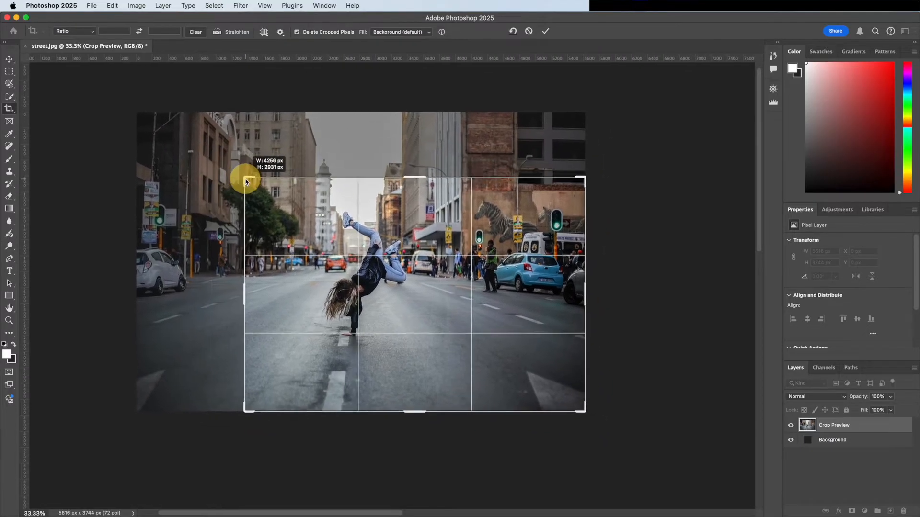
drag(581, 410, 524, 392)
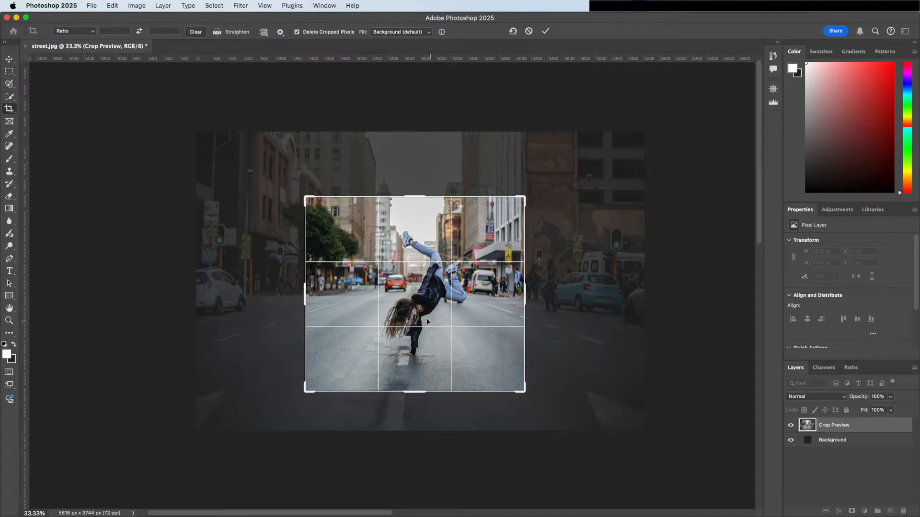
drag(415, 307, 379, 318)
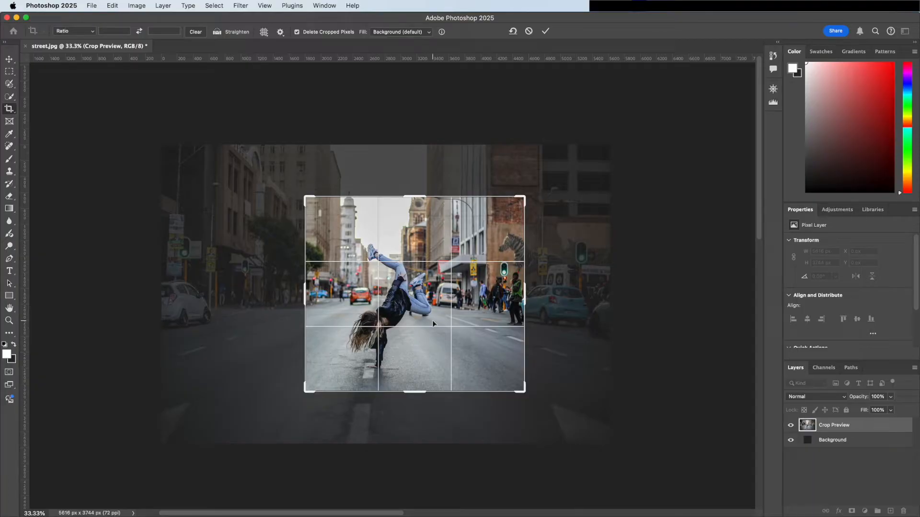
key(Return)
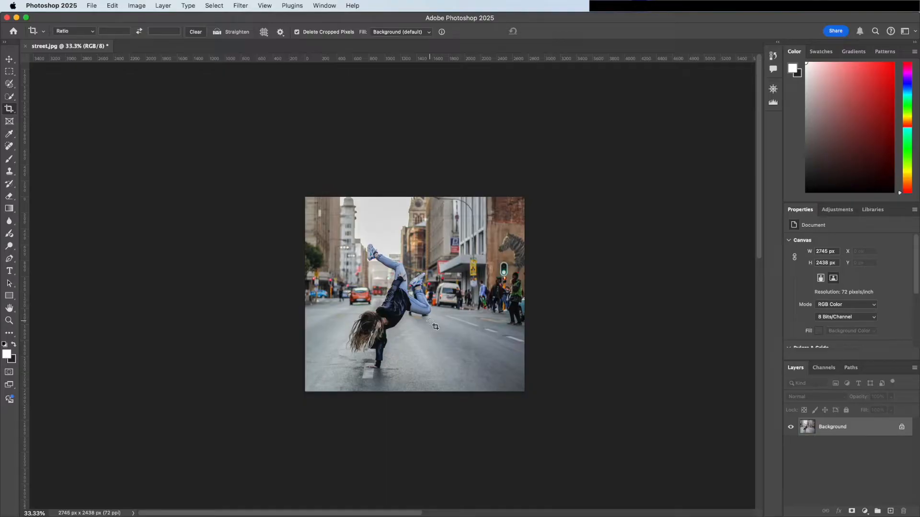
Step: Undo the crop and start a new crop frame covering the full photo
key(super+z)
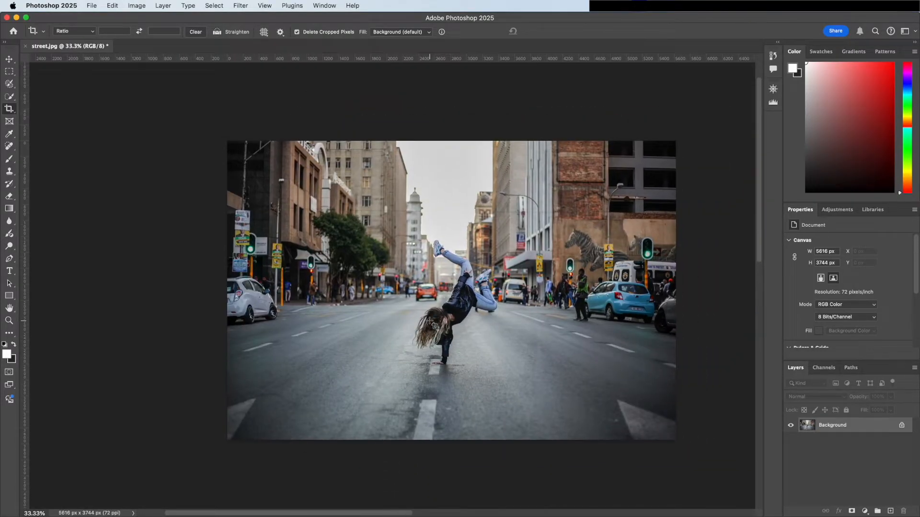
scroll(429, 321, left, 1)
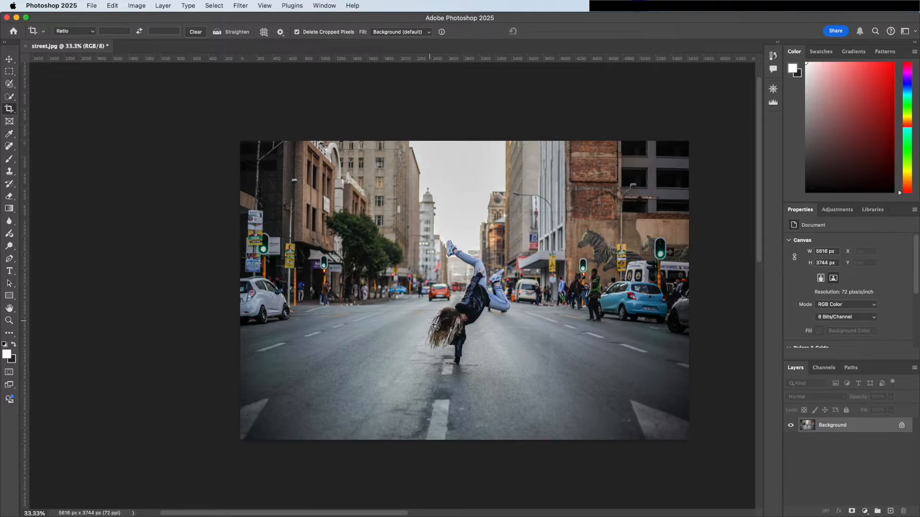
click(434, 325)
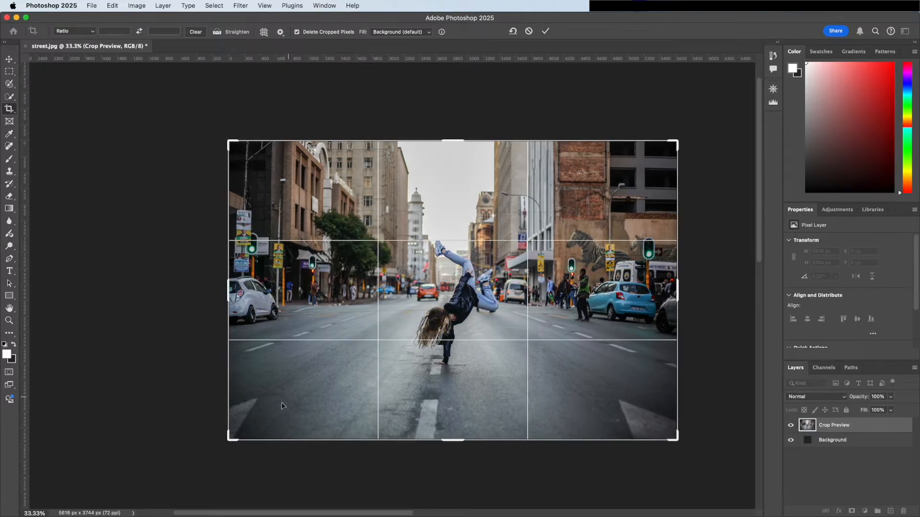
mouse_move(228, 439)
mouse_down()
mouse_move(303, 396)
mouse_move(231, 439)
mouse_up()
mouse_move(230, 438)
mouse_down()
mouse_move(308, 390)
mouse_move(323, 330)
mouse_move(324, 353)
mouse_move(343, 372)
mouse_move(374, 378)
mouse_move(231, 440)
mouse_move(249, 423)
mouse_move(360, 392)
mouse_move(378, 377)
mouse_move(365, 371)
mouse_move(375, 369)
mouse_move(240, 448)
mouse_up()
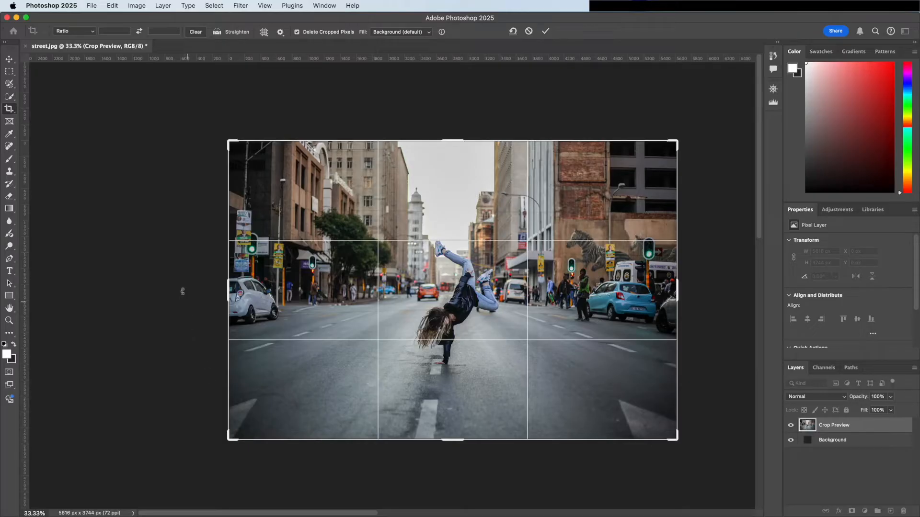
Step: Try the 1:1 (Square) crop ratio on the photo and reset the crop frame to the full image
click(87, 32)
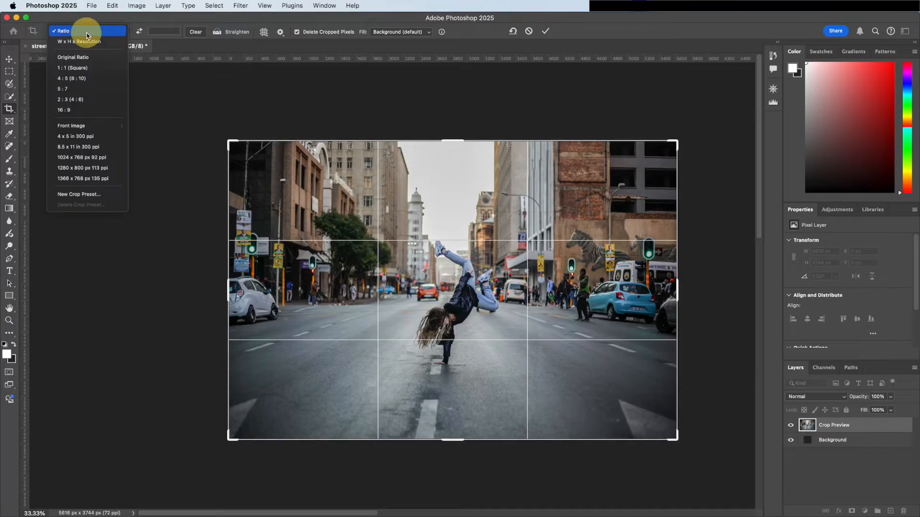
click(82, 70)
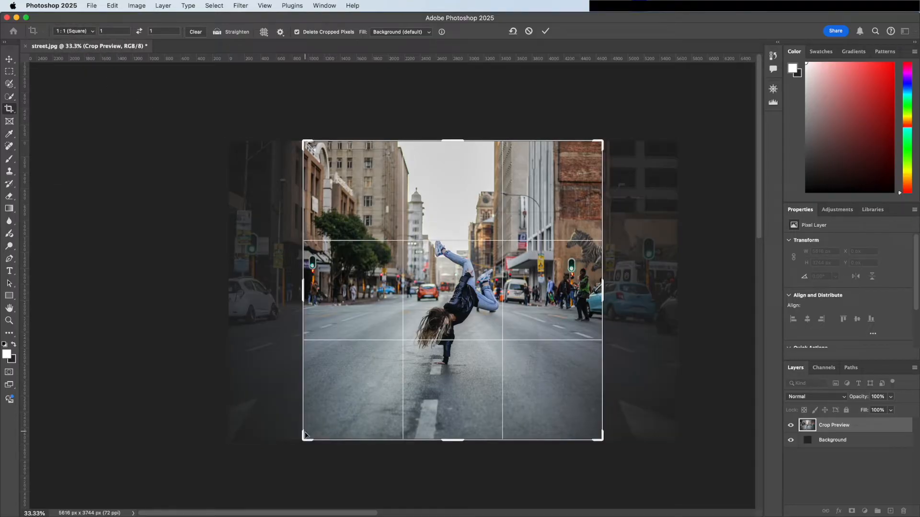
mouse_move(303, 440)
mouse_down()
mouse_move(333, 405)
mouse_move(300, 434)
mouse_up()
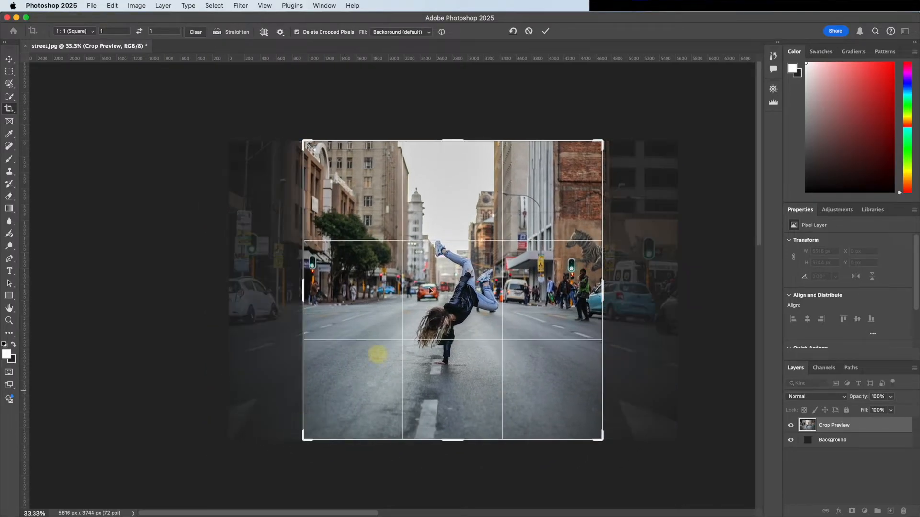
click(514, 32)
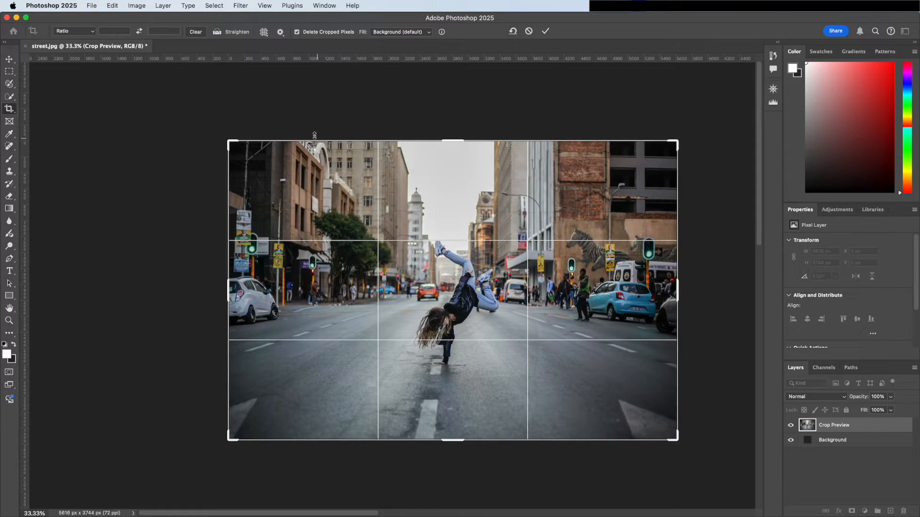
Step: Try the Golden Spiral crop overlay and Never Show Overlay, and return the overlay to Rule of Thirds
click(264, 32)
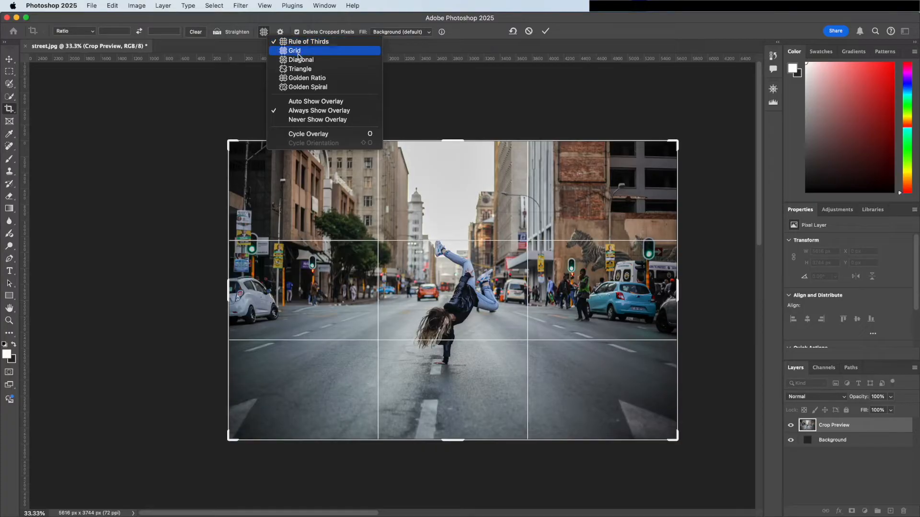
click(310, 87)
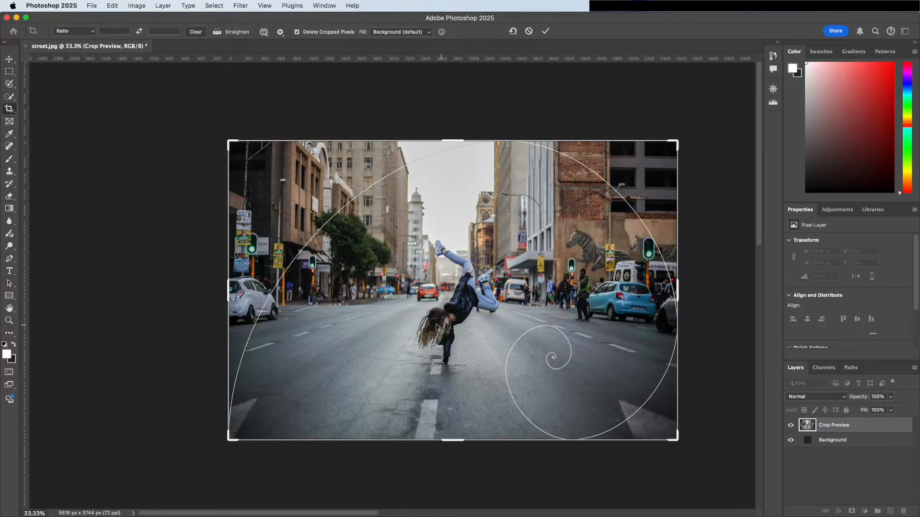
click(264, 32)
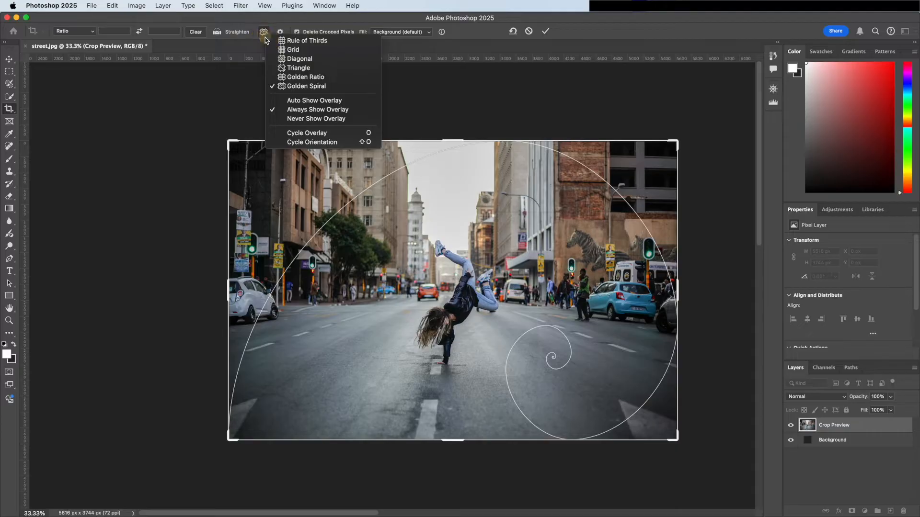
click(293, 118)
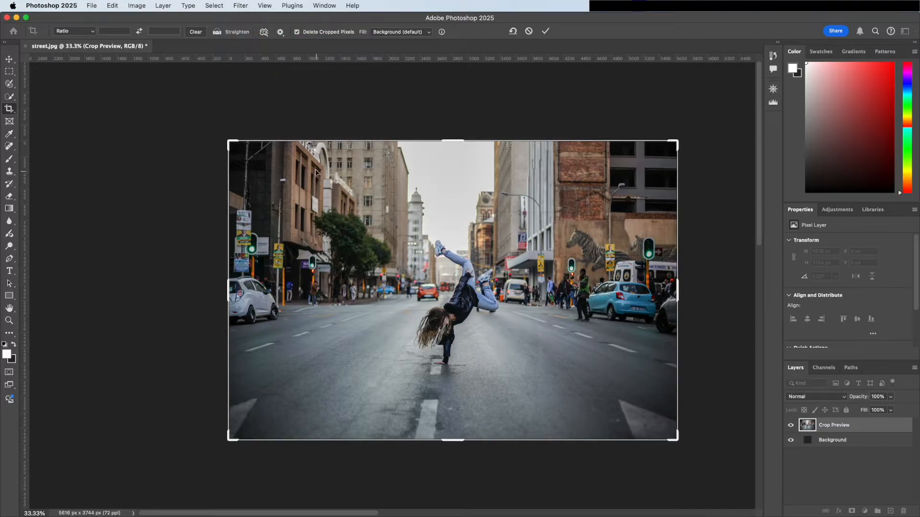
click(263, 32)
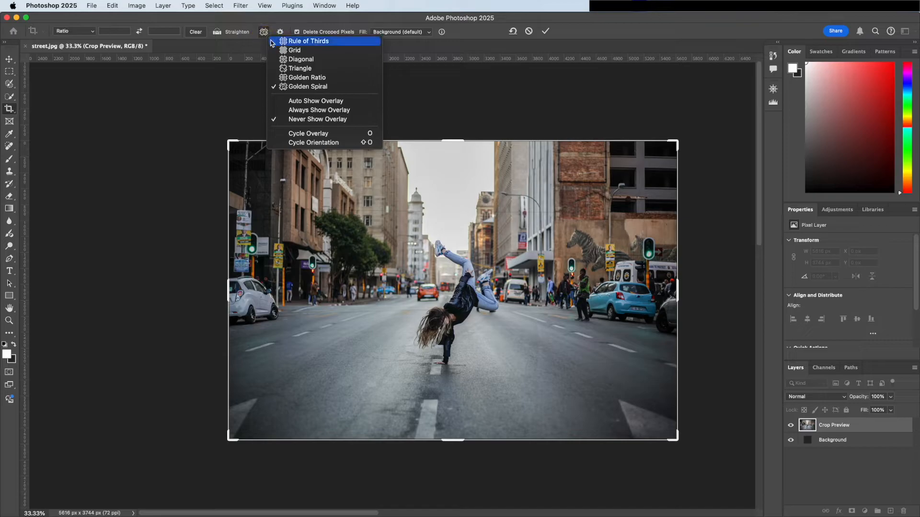
click(289, 42)
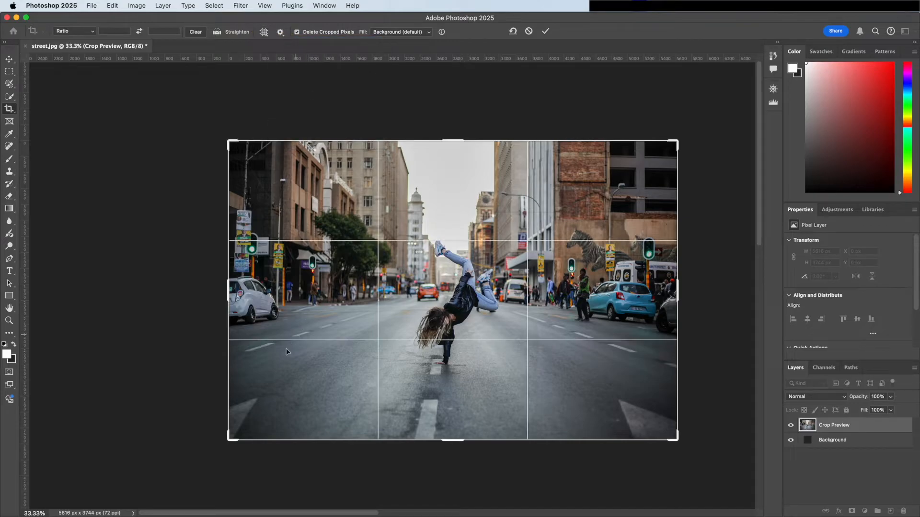
Step: Crop the photo to about 3951 × 2263 px with the handstanding person centred, and undo that crop
drag(232, 440, 260, 412)
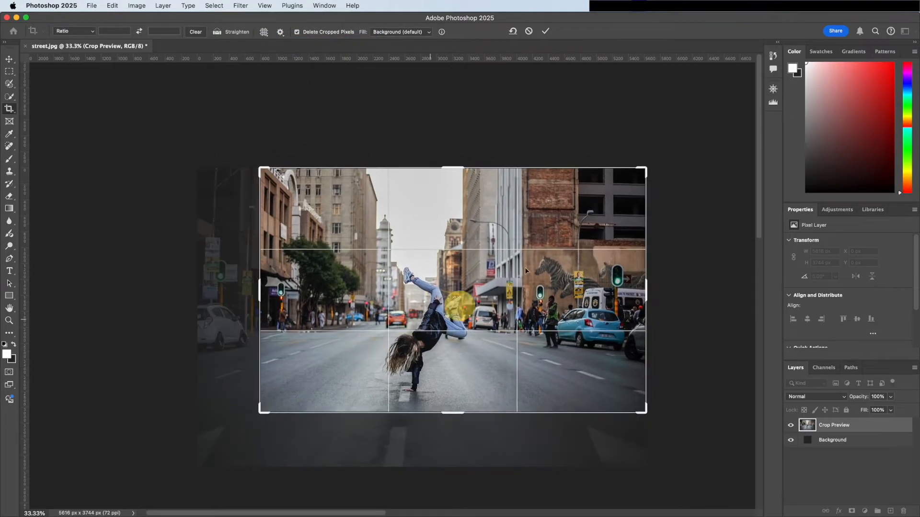
drag(645, 168, 612, 196)
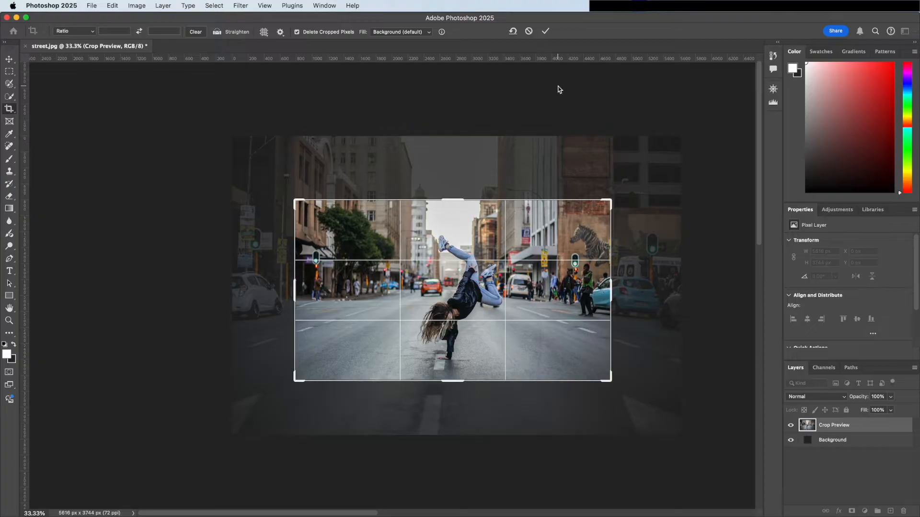
click(546, 32)
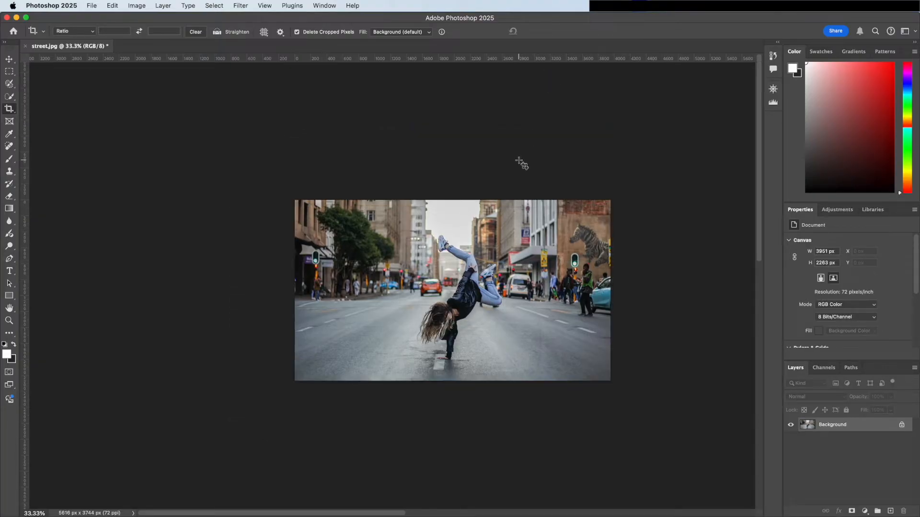
key(super+z)
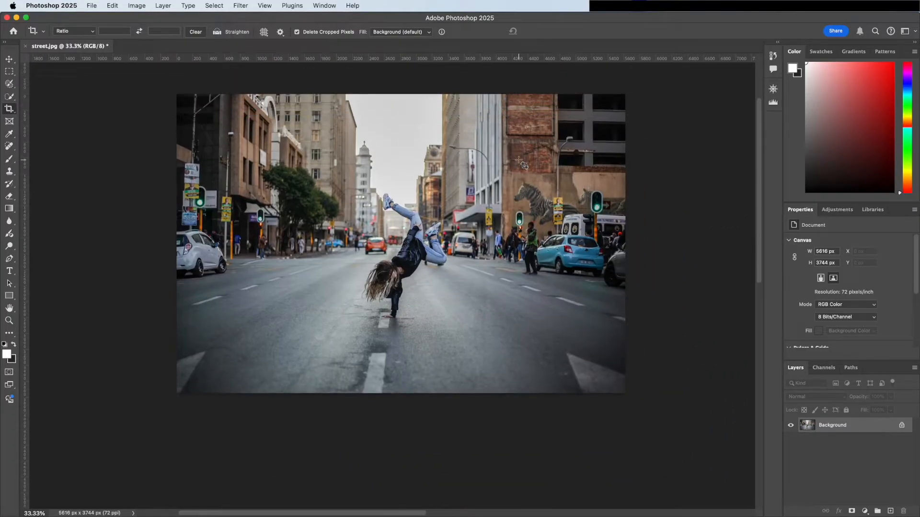
Step: Try a smaller crop frame around the handstanding person, reset it to the full image and cancel the crop
click(310, 314)
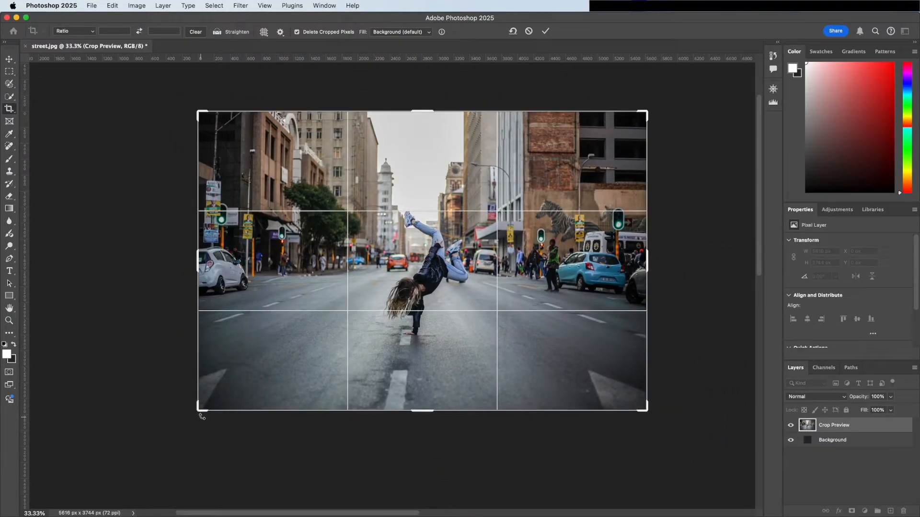
drag(202, 413, 224, 389)
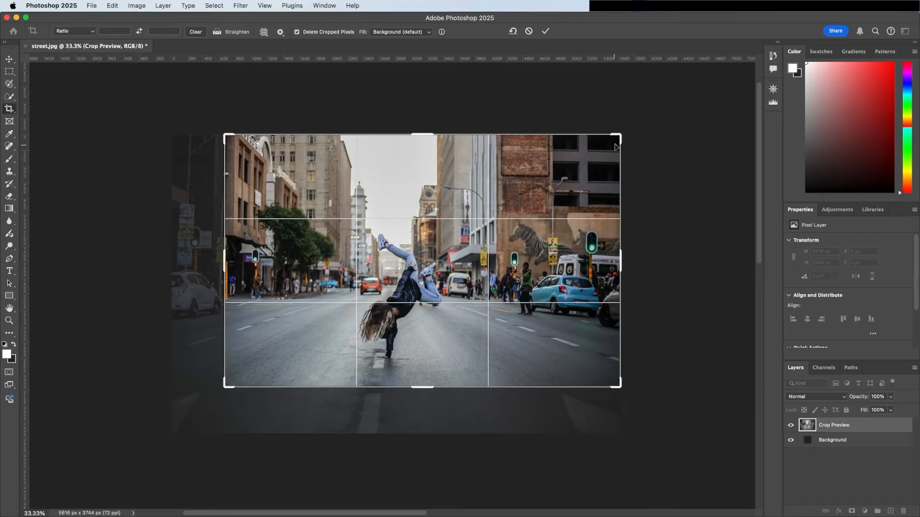
drag(620, 138, 582, 168)
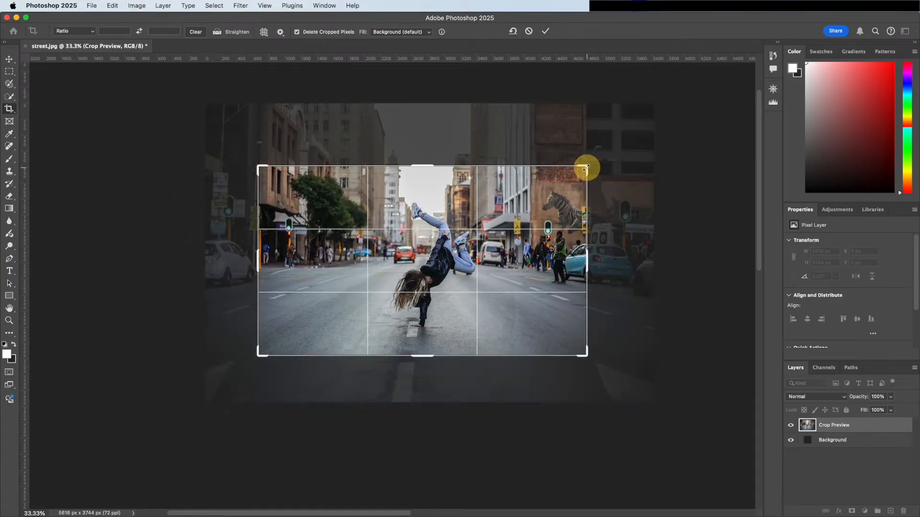
click(513, 32)
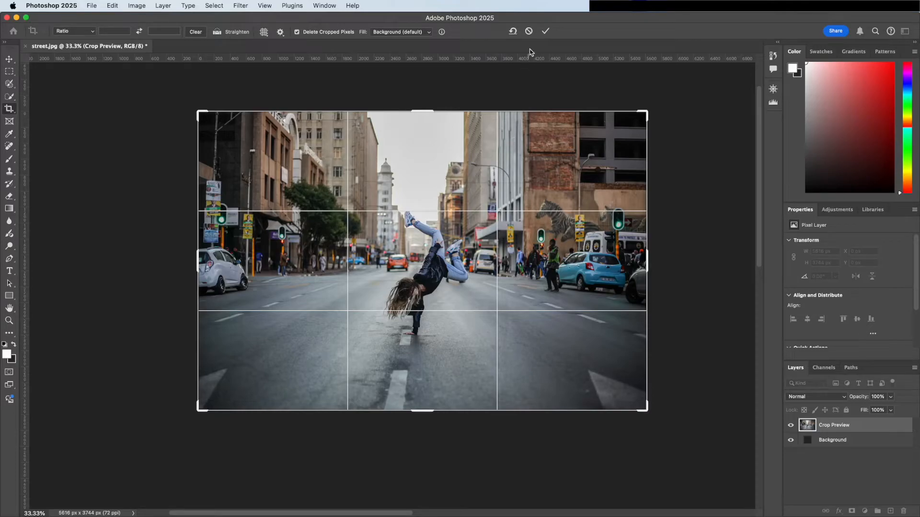
click(530, 32)
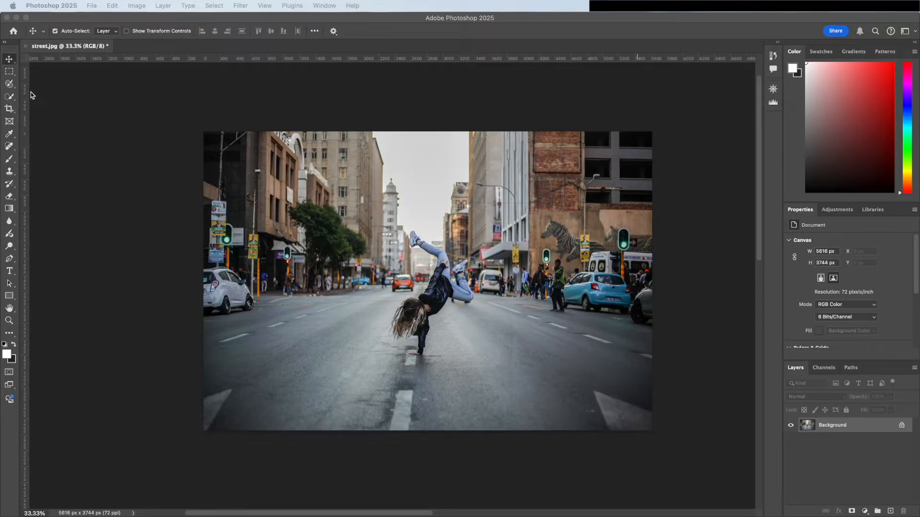
Step: Select a circular area around the handstanding person with the Elliptical Marquee Tool and turn it into a layer mask
click(12, 76)
click(12, 76)
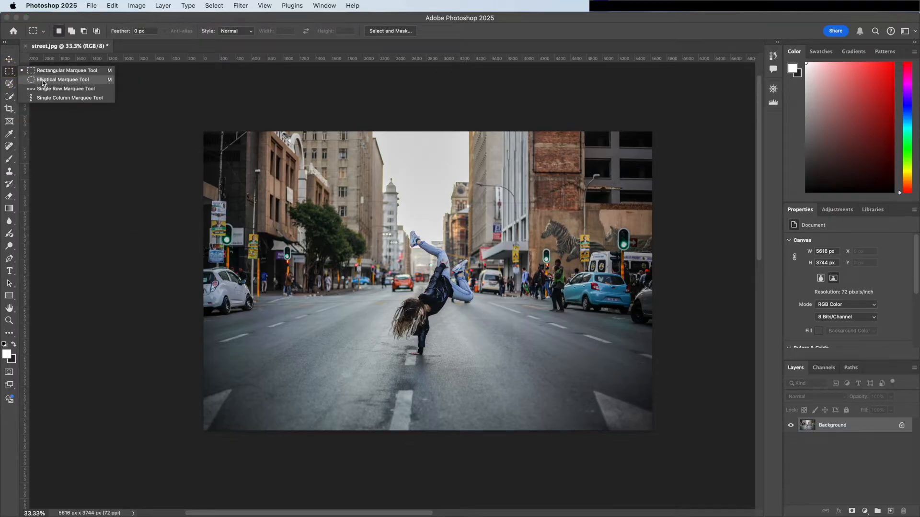
click(43, 81)
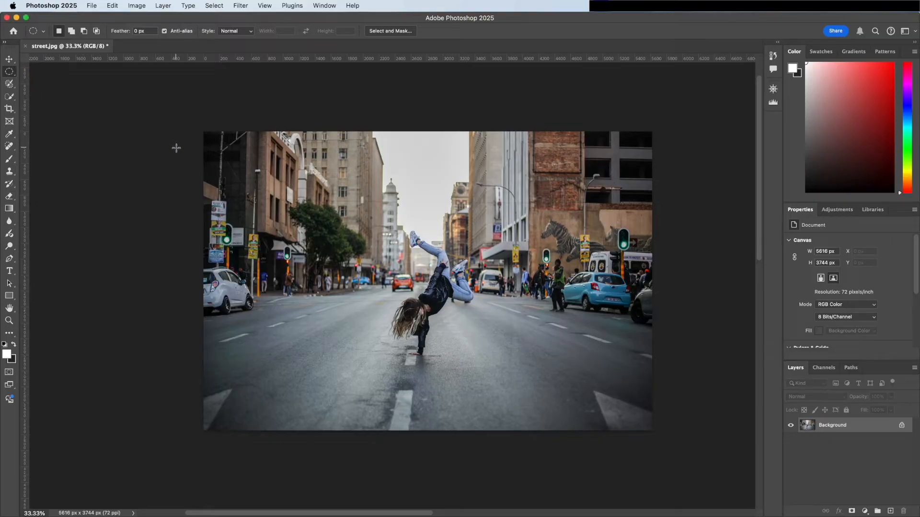
drag(340, 218, 527, 391)
mouse_move(458, 351)
mouse_down()
mouse_move(464, 331)
mouse_move(458, 339)
mouse_up()
click(851, 511)
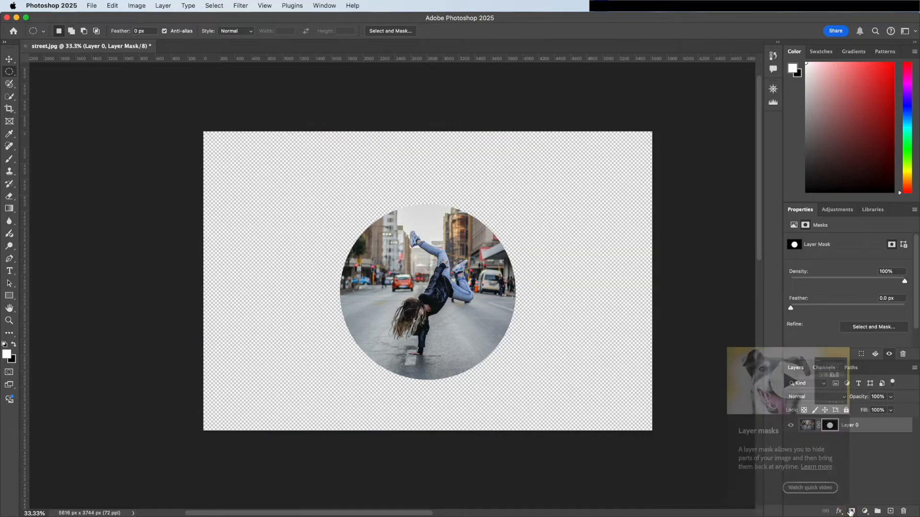
Step: Trim the canvas around the circular photo on all four sides, based on the top left pixel color
click(140, 8)
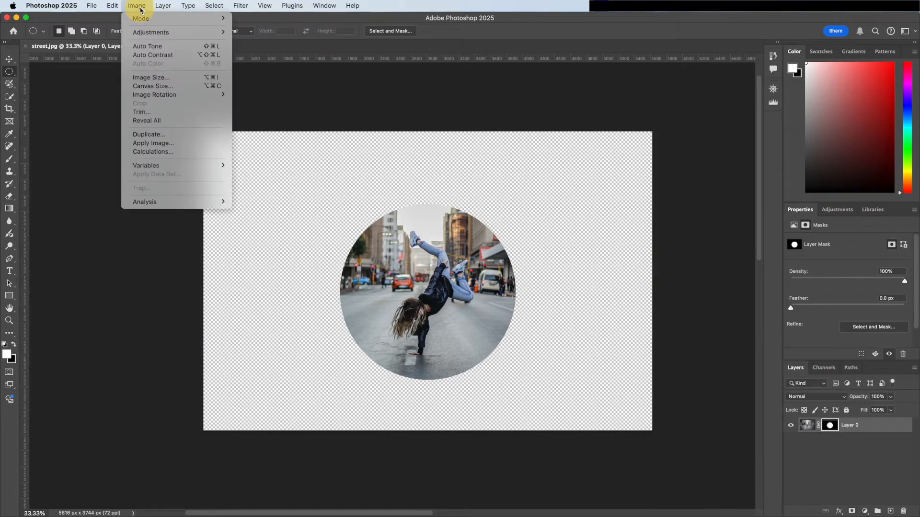
click(158, 112)
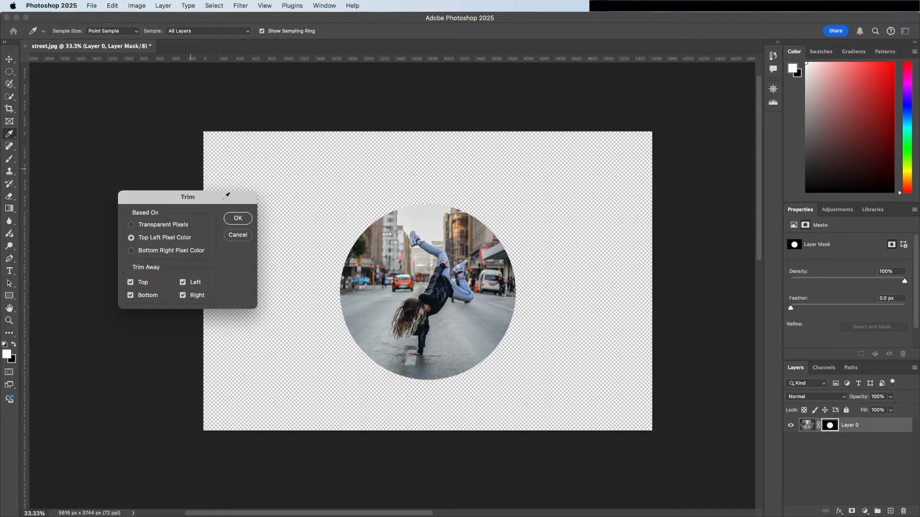
click(235, 218)
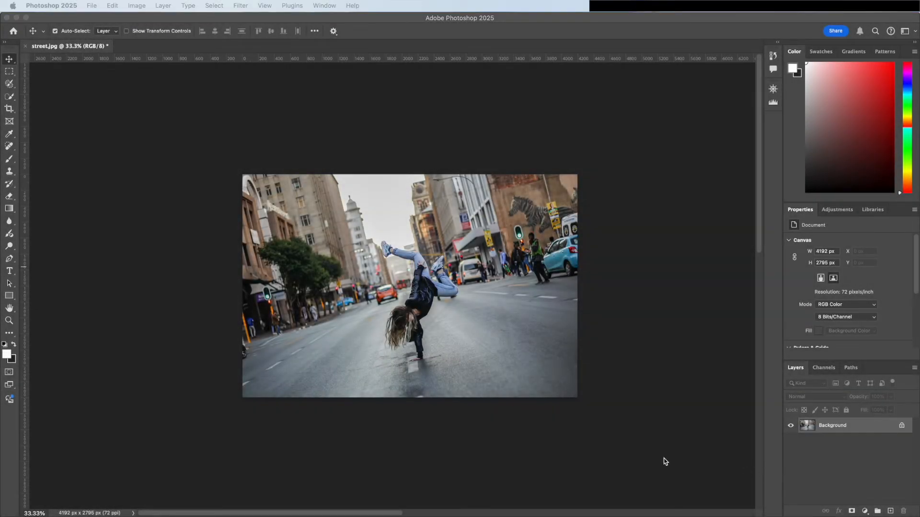
Step: Rotate the tilted street photo by hand within the crop frame to level it, crop it to 3201 × 2134 px, and undo that crop
click(557, 435)
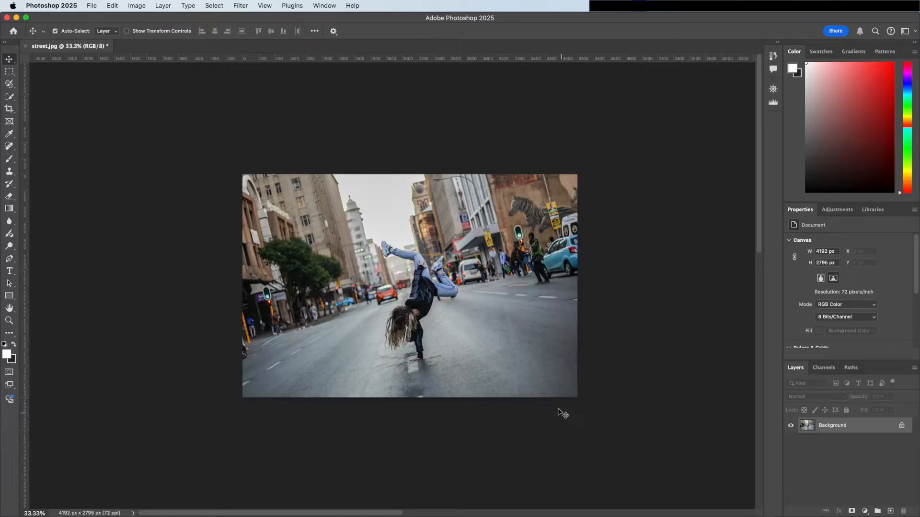
key(c)
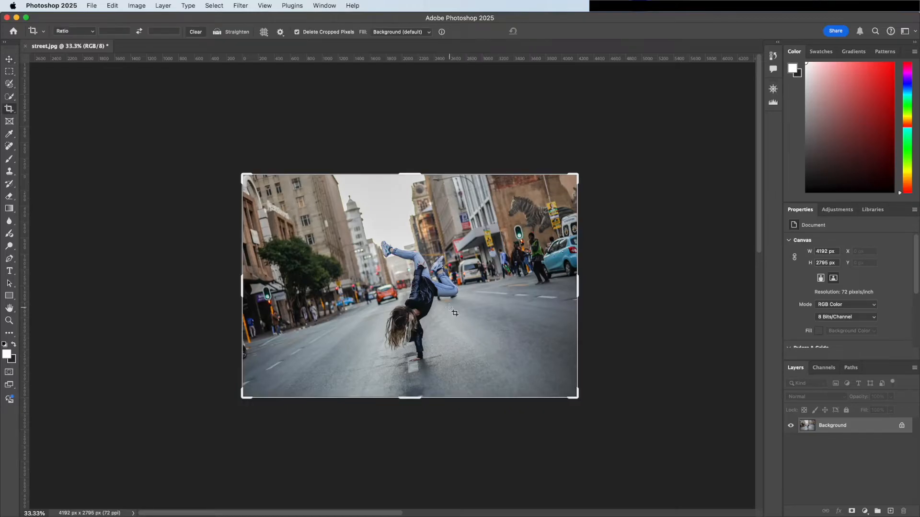
click(450, 311)
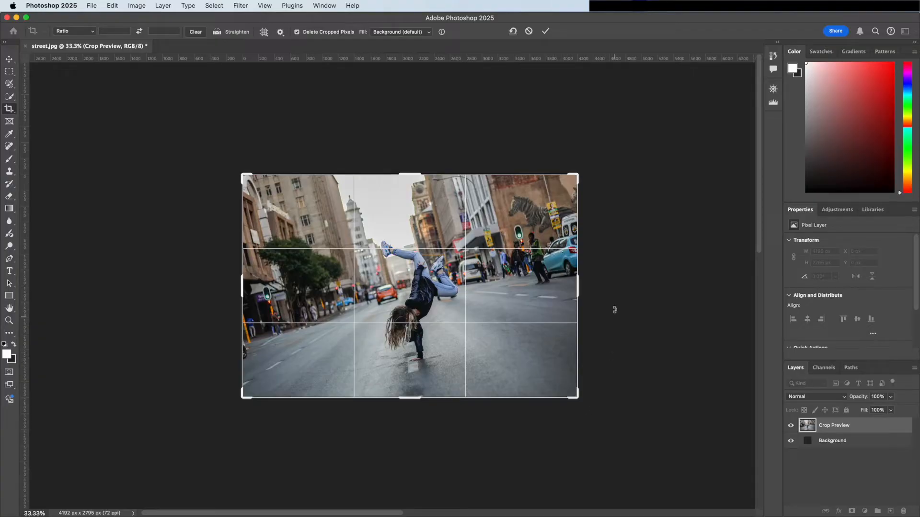
drag(613, 290, 615, 337)
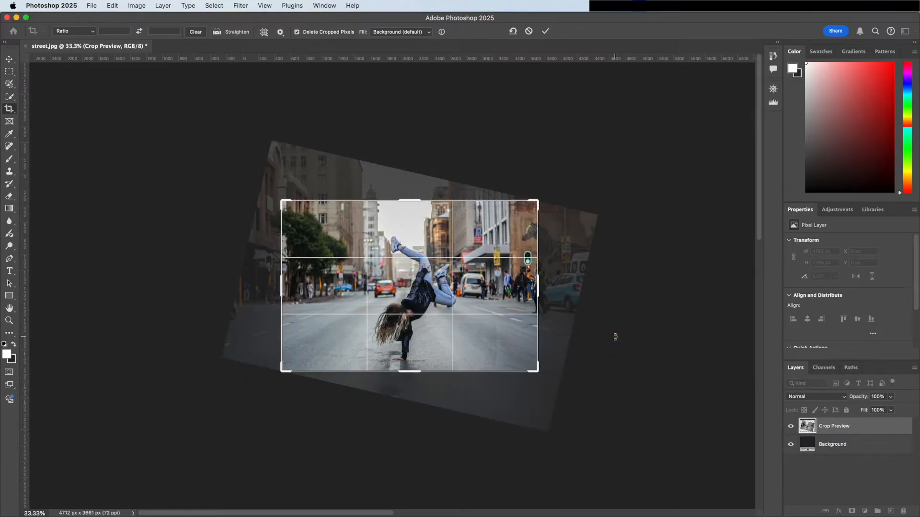
key(Return)
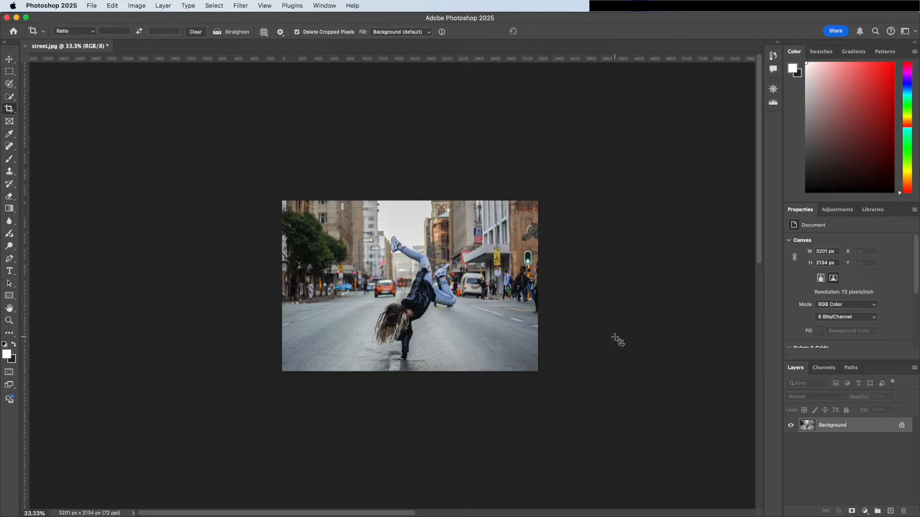
key(super+z)
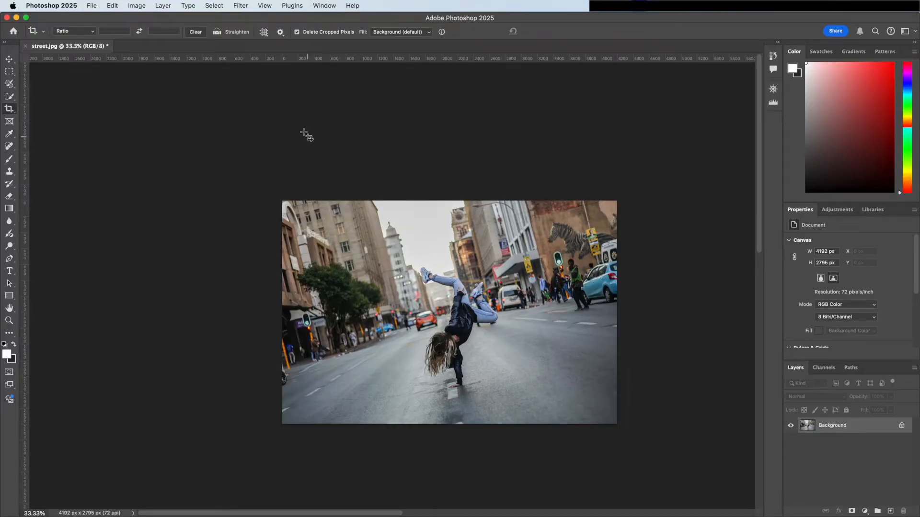
Step: Straighten the photo by drawing a reference line across the street at the handstanding person, and apply the crop
click(238, 32)
drag(395, 329, 484, 306)
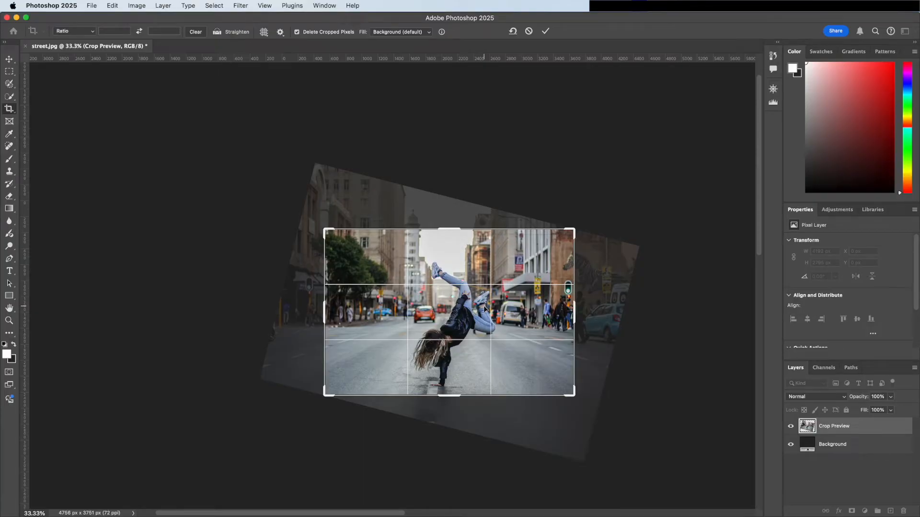
key(Return)
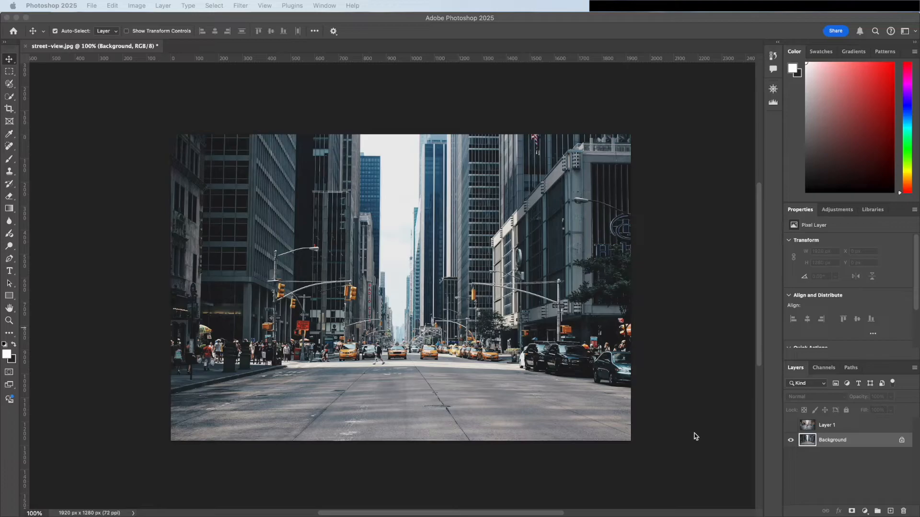
Step: Show Layer 1 above the Background in street-view.jpg and make it the active layer
click(807, 426)
click(790, 425)
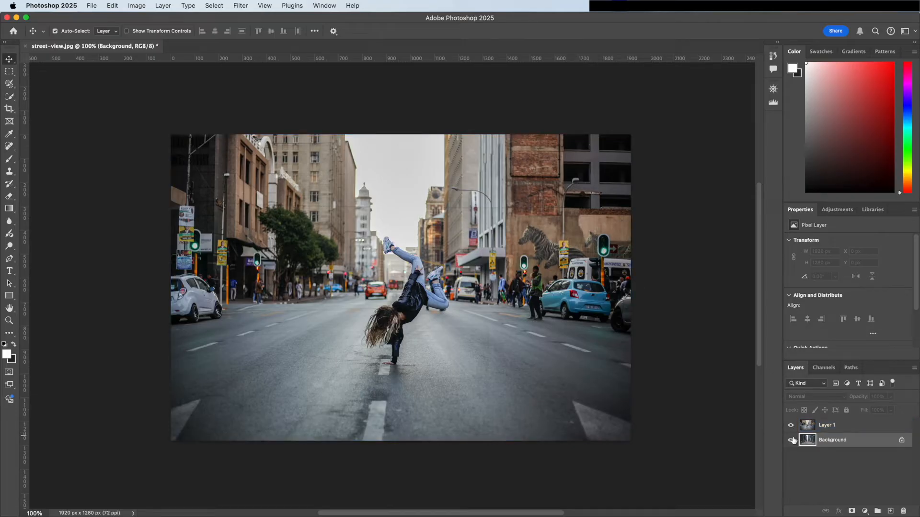
click(805, 426)
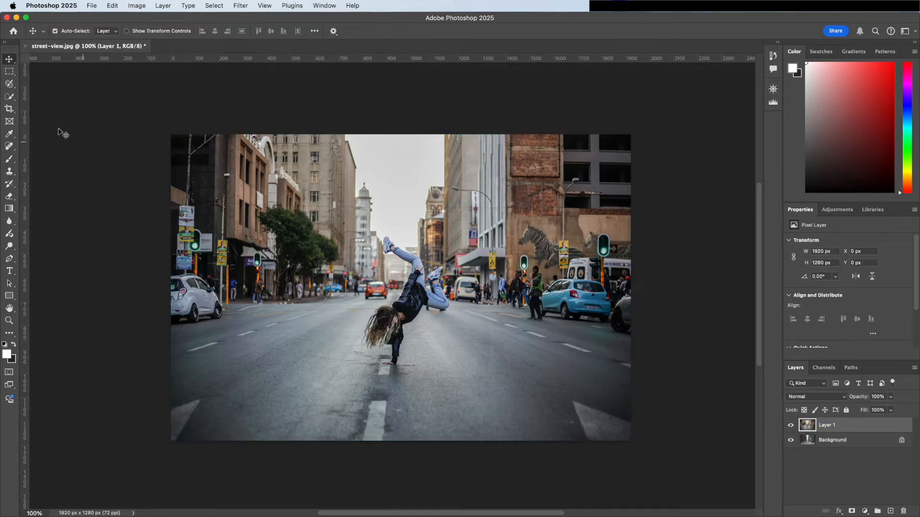
Step: Crop the document's height evenly to 1920 × 786 px, and hide and show Layer 1 to compare both layers
click(9, 109)
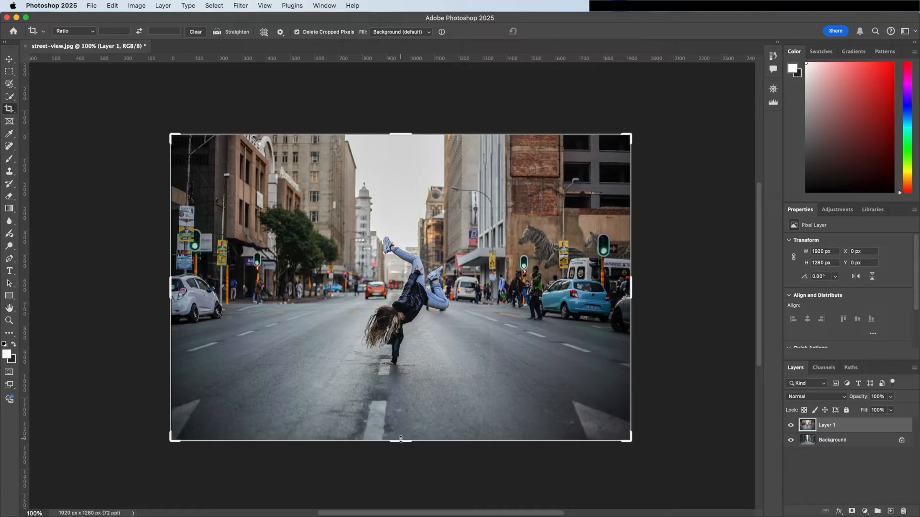
drag(400, 439, 401, 380)
key(Return)
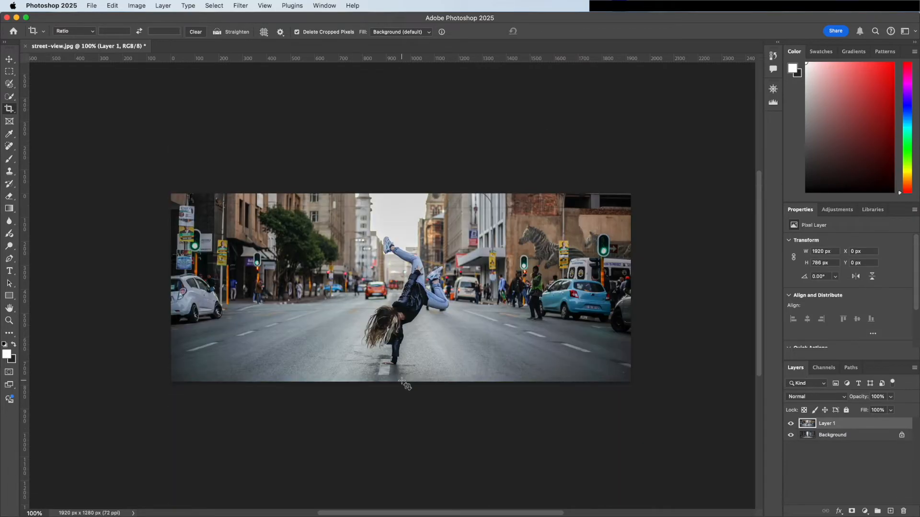
click(794, 425)
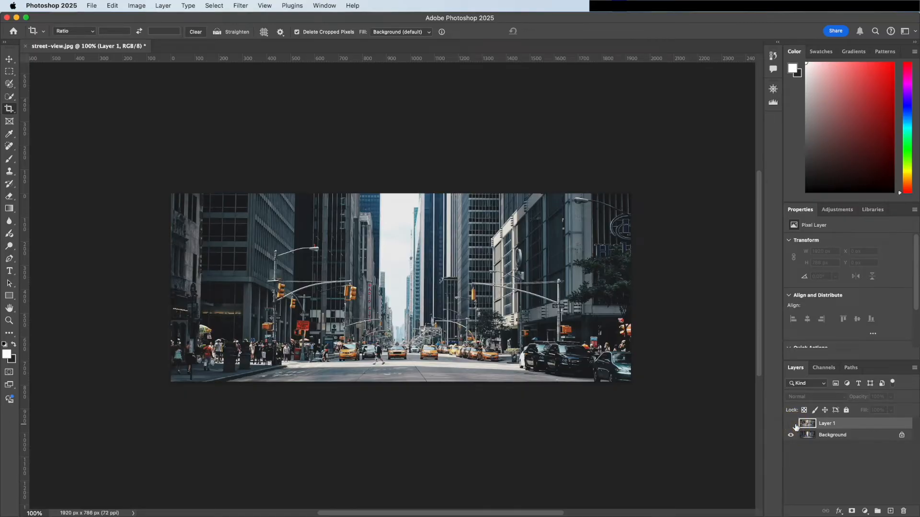
click(791, 424)
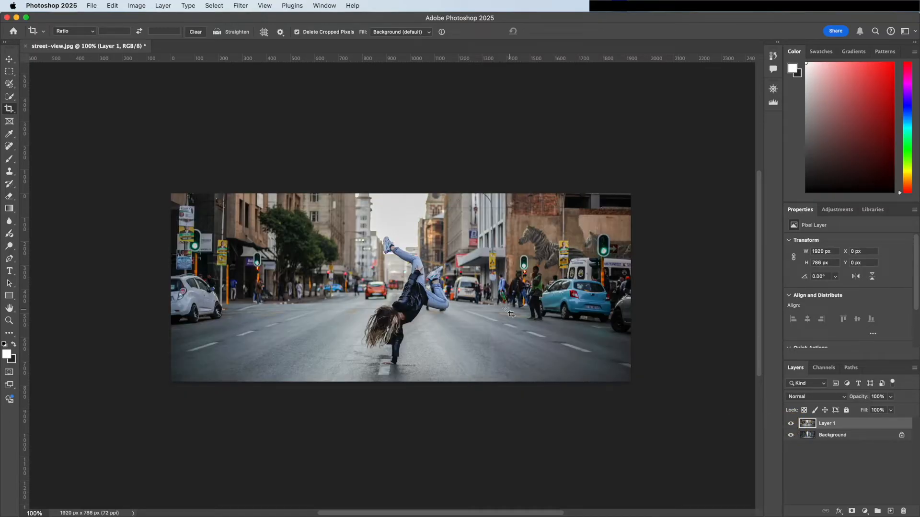
Step: Undo the layer visibility changes and the crop of the two-layer document
key(super+z)
key(super+z)
key(super+z)
scroll(446, 315, down, 3)
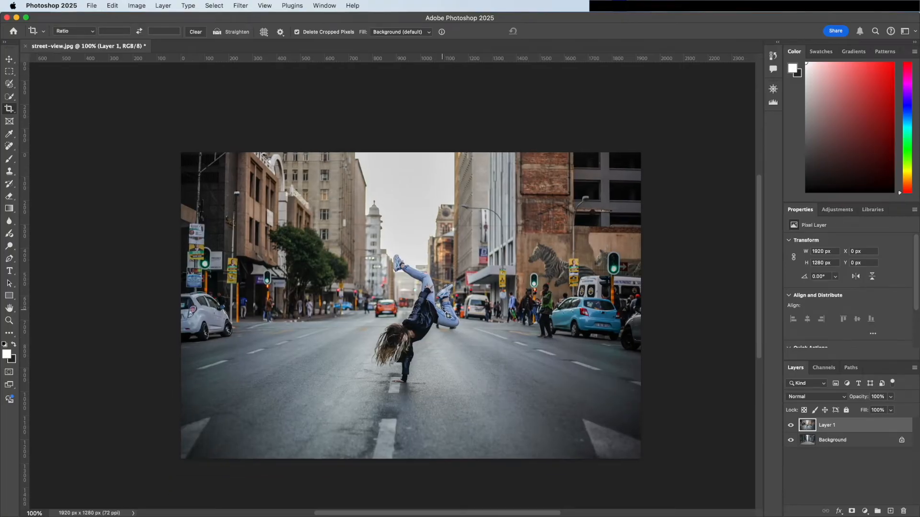
scroll(446, 315, right, 1)
scroll(446, 314, left, 1)
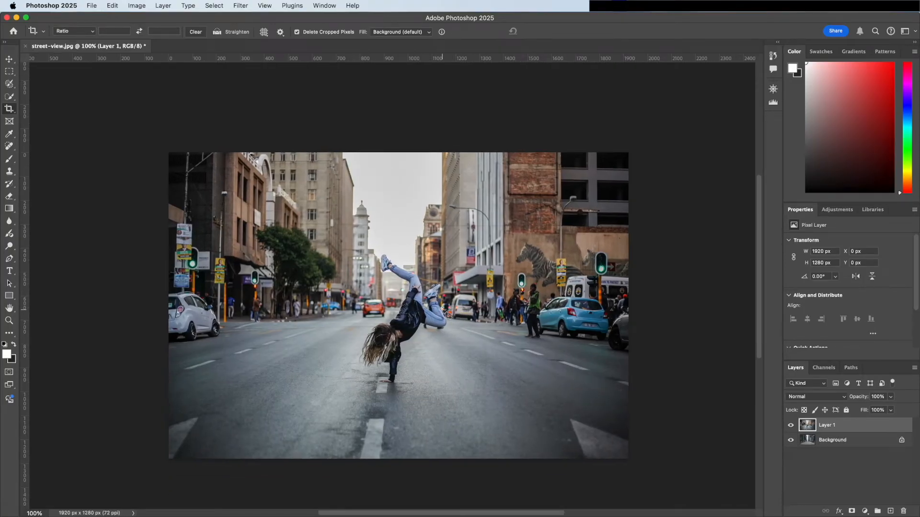
scroll(448, 314, right, 1)
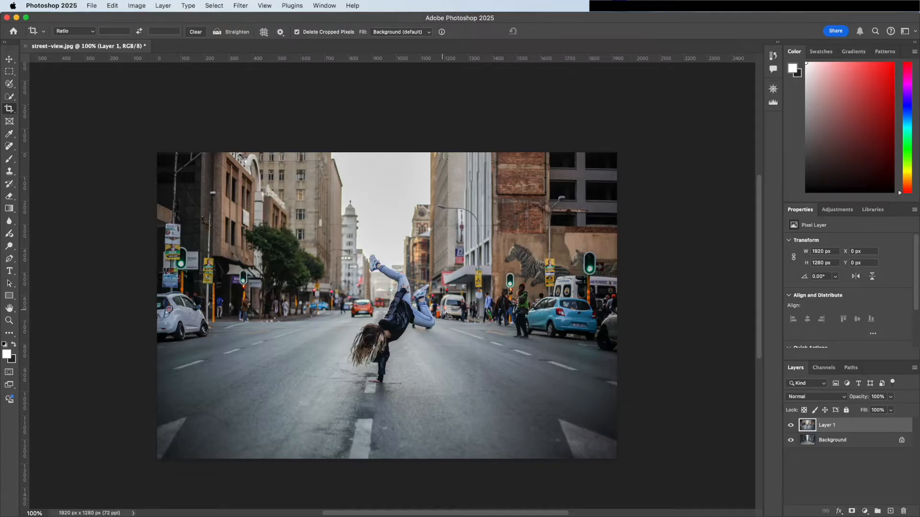
Step: Select a rectangle of about 734 × 693 px around the handstanding person on Layer 1 and turn it into a layer mask
click(829, 429)
right_click(12, 75)
click(37, 70)
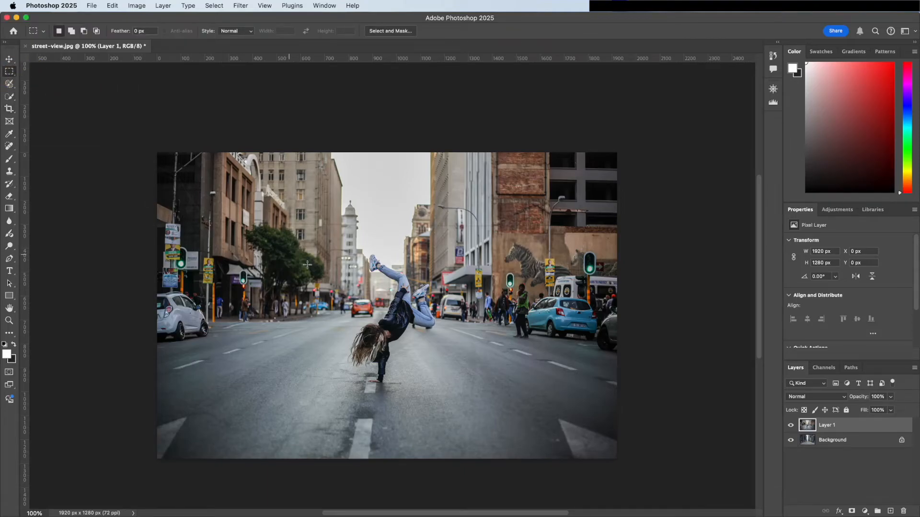
drag(308, 246, 483, 413)
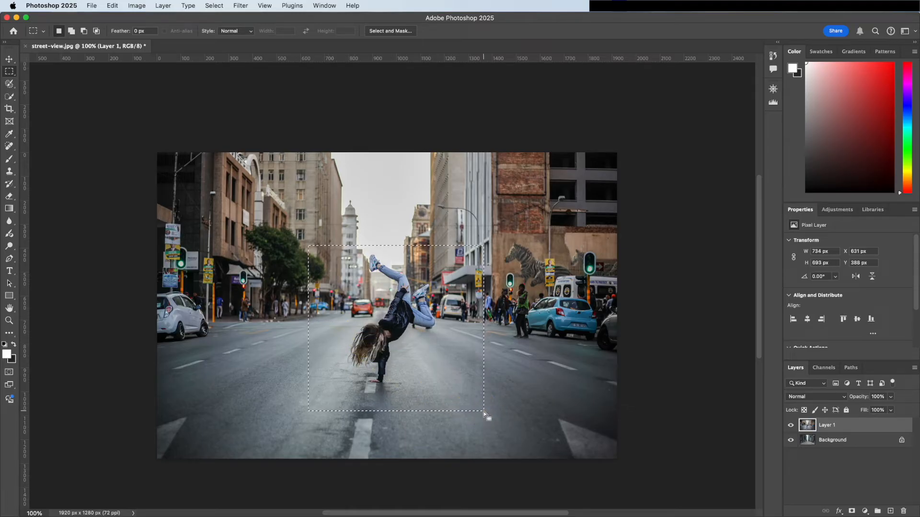
click(851, 511)
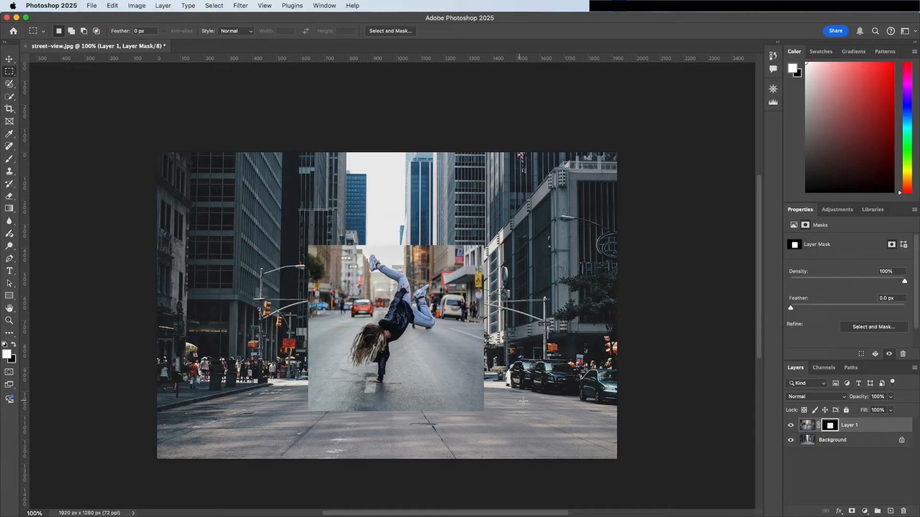
Step: Unlink the mask from Layer 1 and enlarge the mask with Free Transform to about 852 × 773 px
click(818, 426)
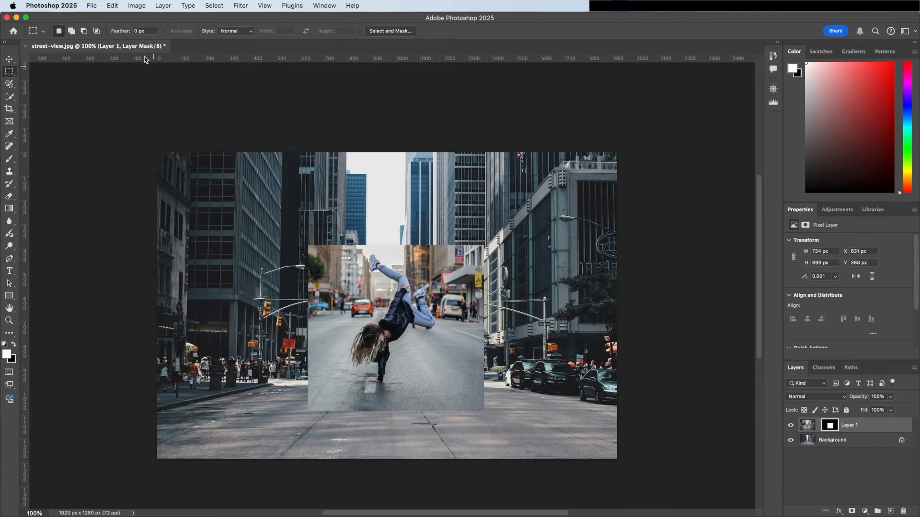
click(114, 5)
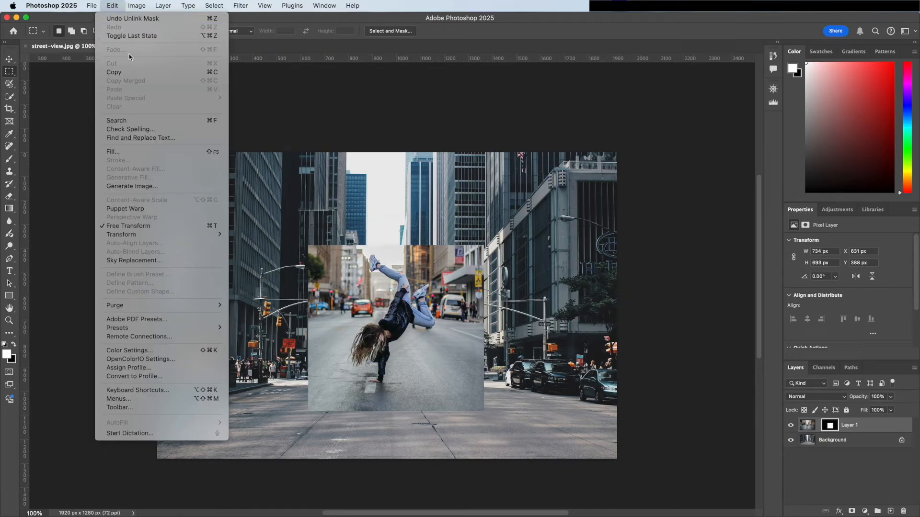
click(146, 225)
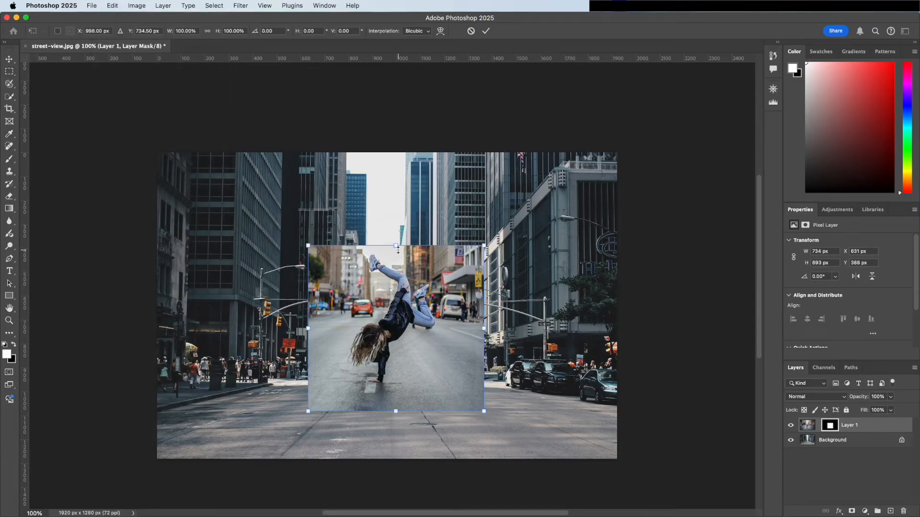
drag(396, 246, 423, 250)
drag(483, 319, 492, 319)
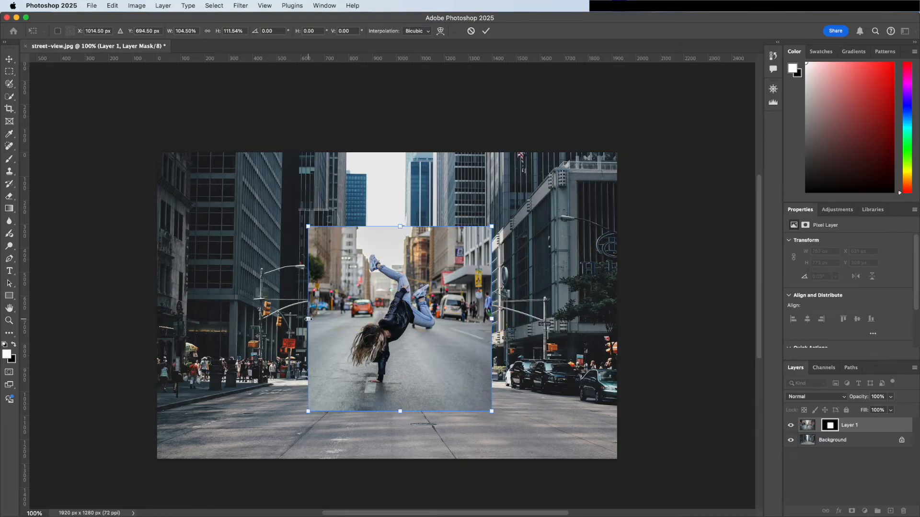
drag(309, 319, 292, 319)
drag(492, 319, 495, 319)
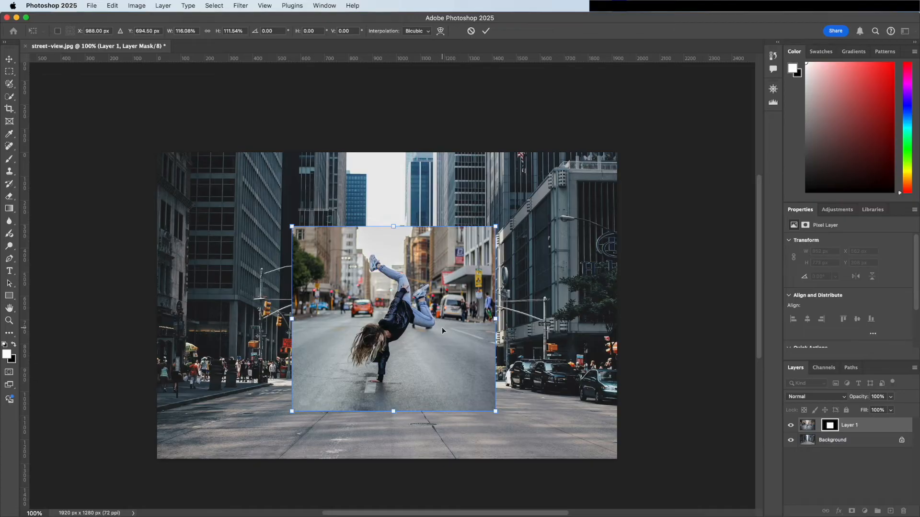
key(Return)
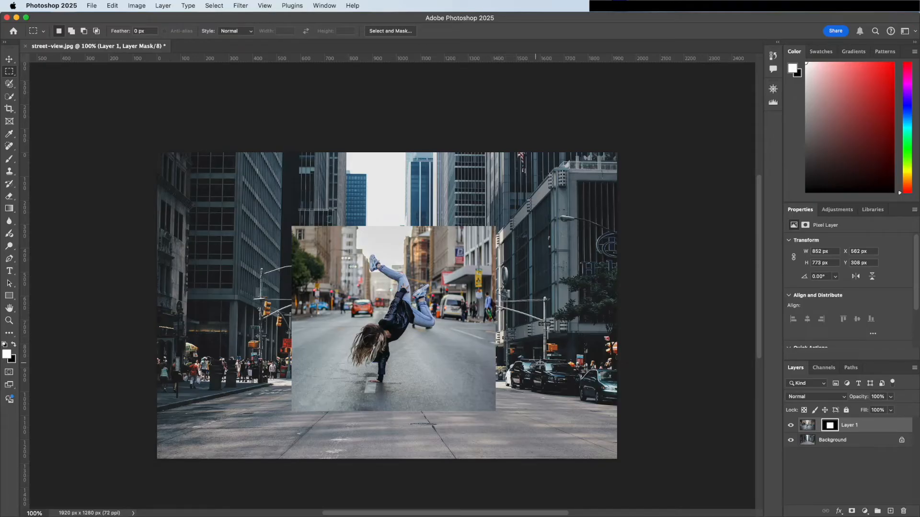
Step: Link the mask to Layer 1 again and move the masked photo over the background with the Move tool
click(819, 426)
click(9, 59)
mouse_move(361, 308)
mouse_down()
mouse_move(266, 297)
mouse_move(424, 277)
mouse_move(446, 304)
mouse_move(363, 309)
mouse_up()
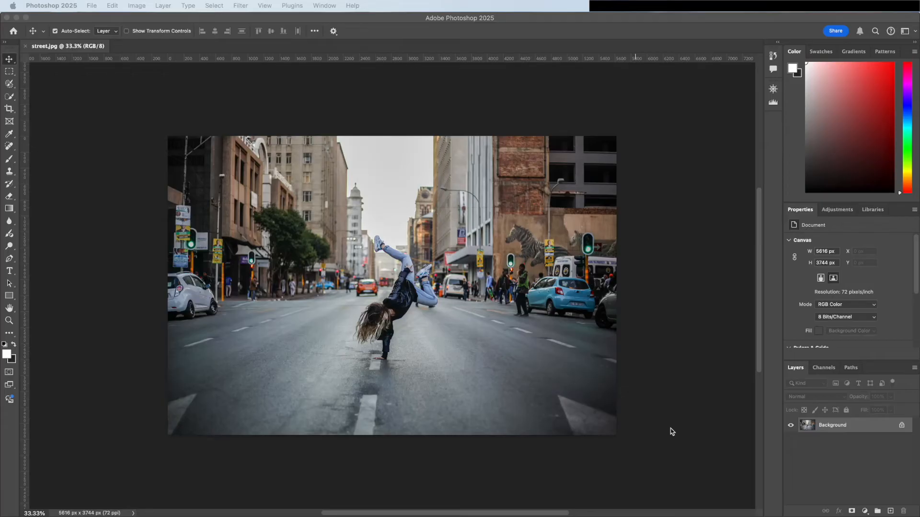
Step: Turn off Delete Cropped Pixels and crop street.jpg evenly from all sides around the handstanding person
click(231, 245)
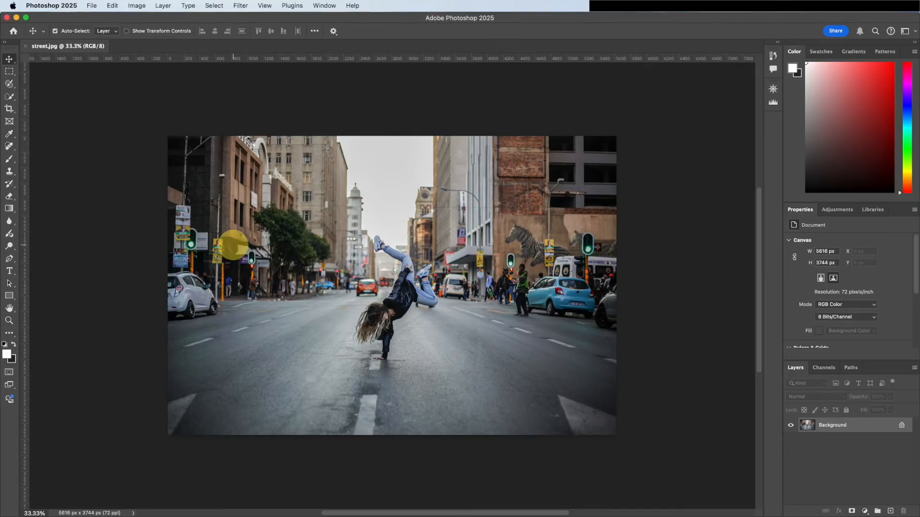
key(c)
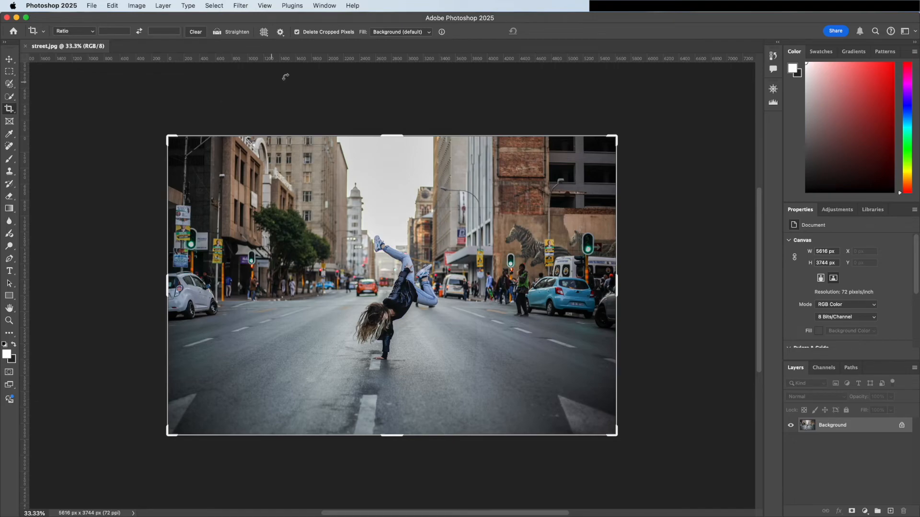
click(297, 32)
drag(618, 141, 542, 219)
key(Return)
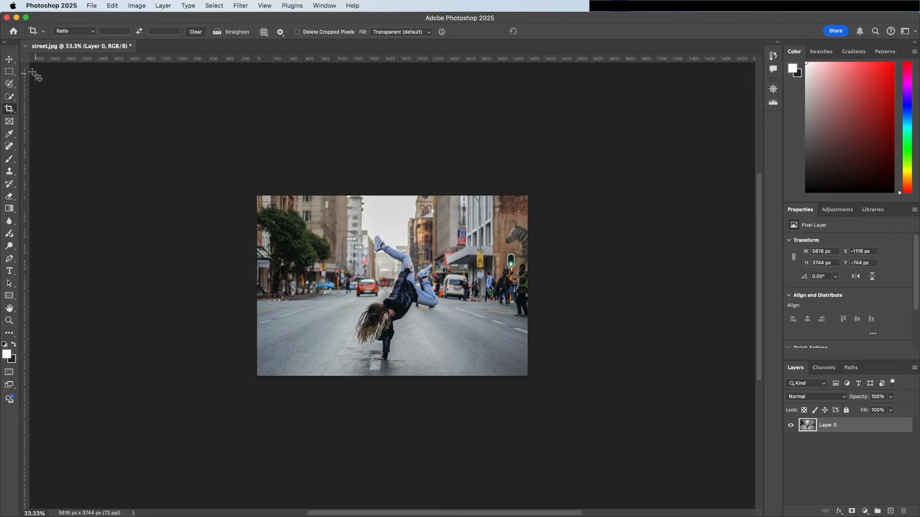
Step: Move the photo in street.jpg up to about Y -836 px and enlarge the crop area to recover more of the hidden surroundings
click(9, 59)
mouse_move(398, 274)
mouse_down()
mouse_move(389, 282)
mouse_move(353, 267)
mouse_move(357, 248)
mouse_move(396, 250)
mouse_move(409, 261)
mouse_move(375, 246)
mouse_move(388, 244)
mouse_move(396, 272)
mouse_up()
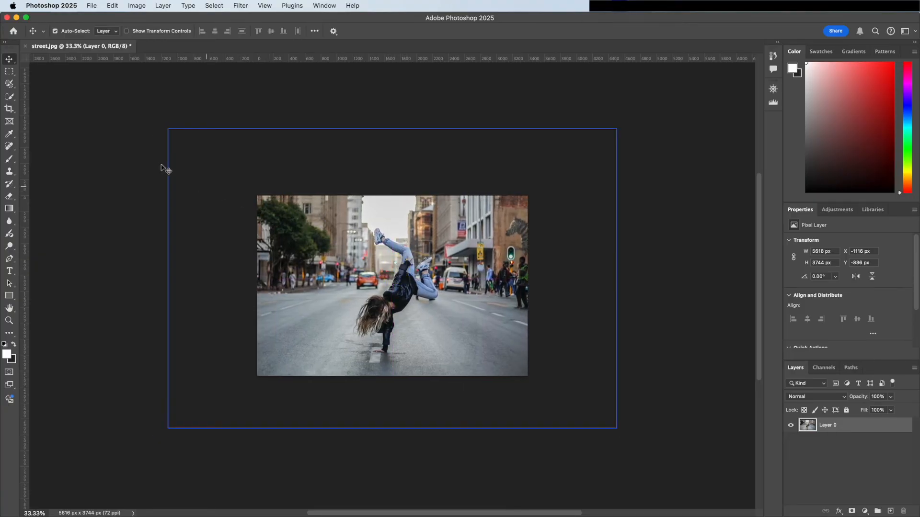
key(c)
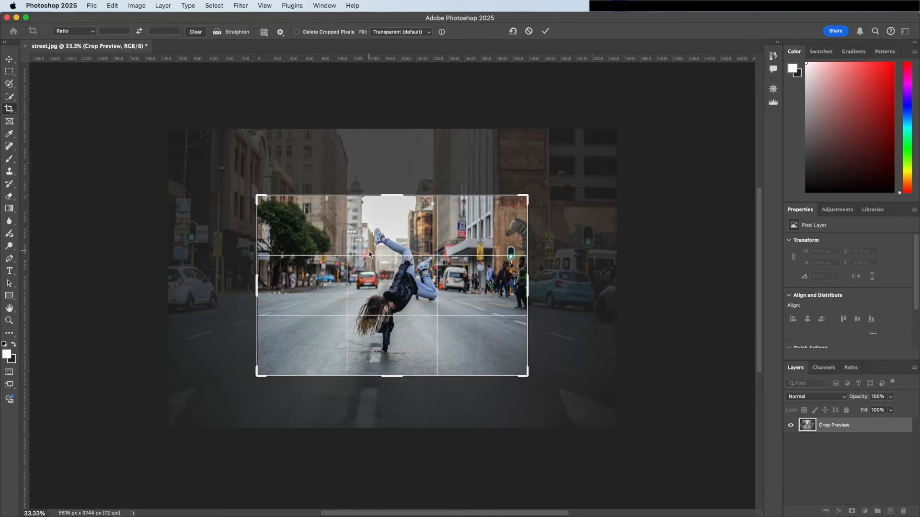
drag(528, 195, 559, 180)
drag(224, 386, 205, 394)
key(Return)
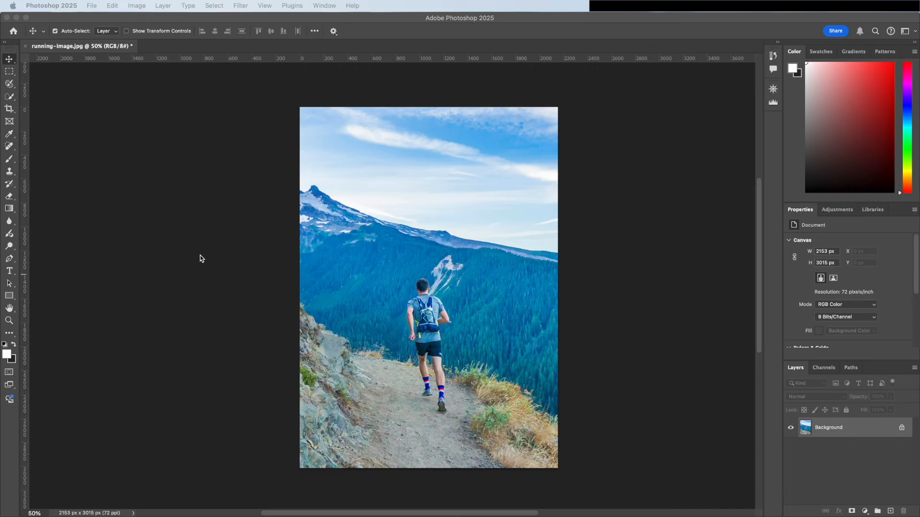
Step: Widen running-image.jpg on both sides to about 4841 × 3015 px with the Crop tool, using Generative Expand fill without a prompt
key(c)
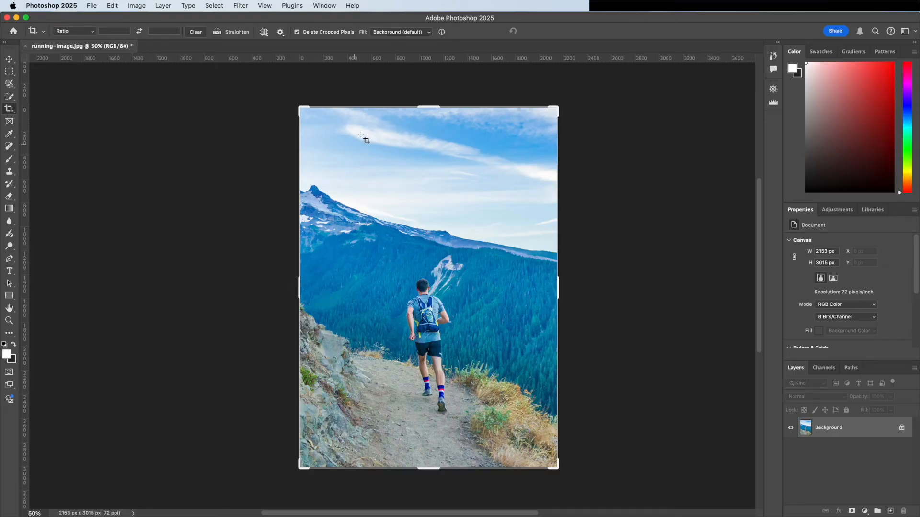
click(409, 33)
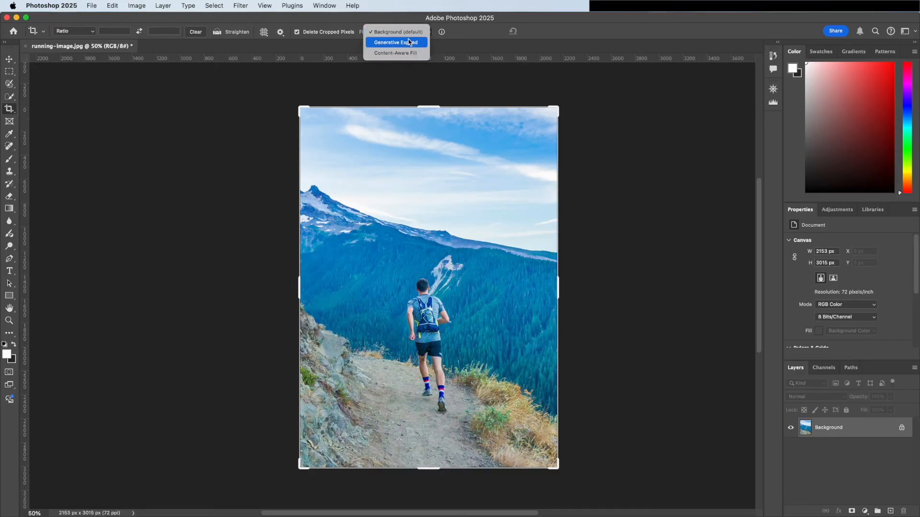
click(410, 43)
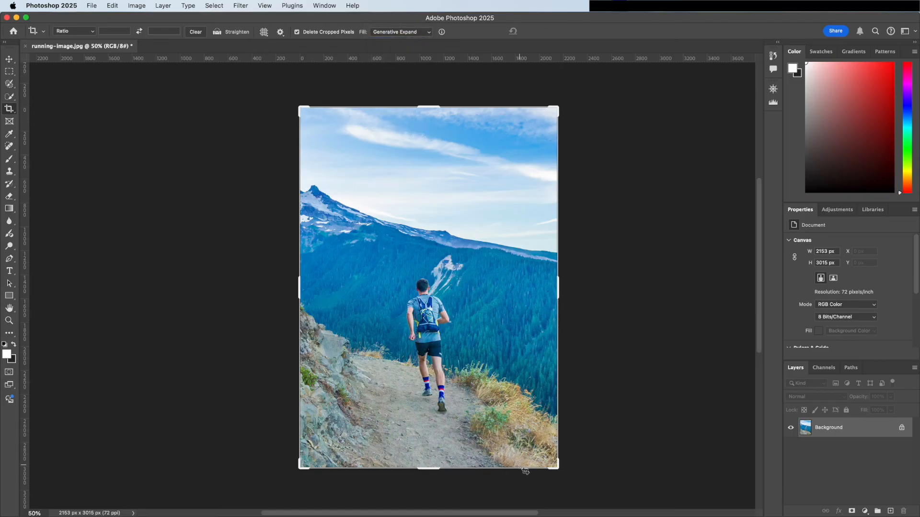
drag(561, 465, 721, 459)
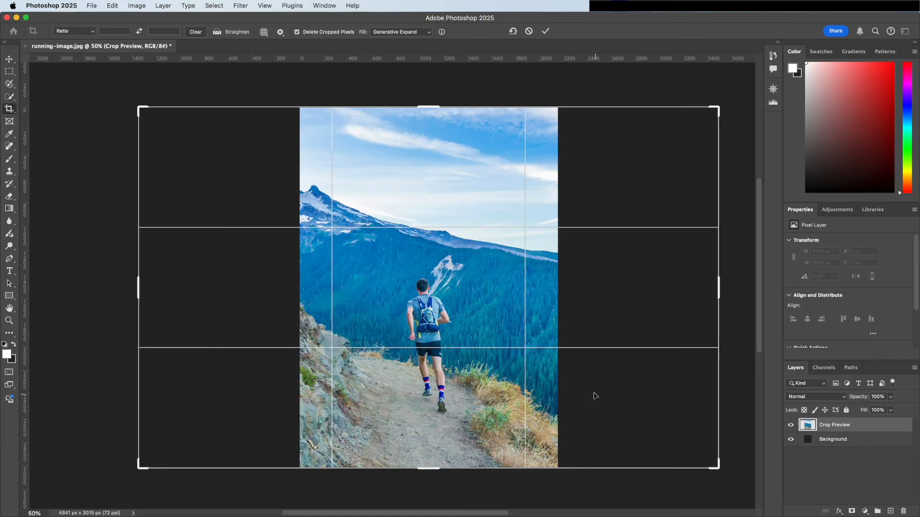
key(Return)
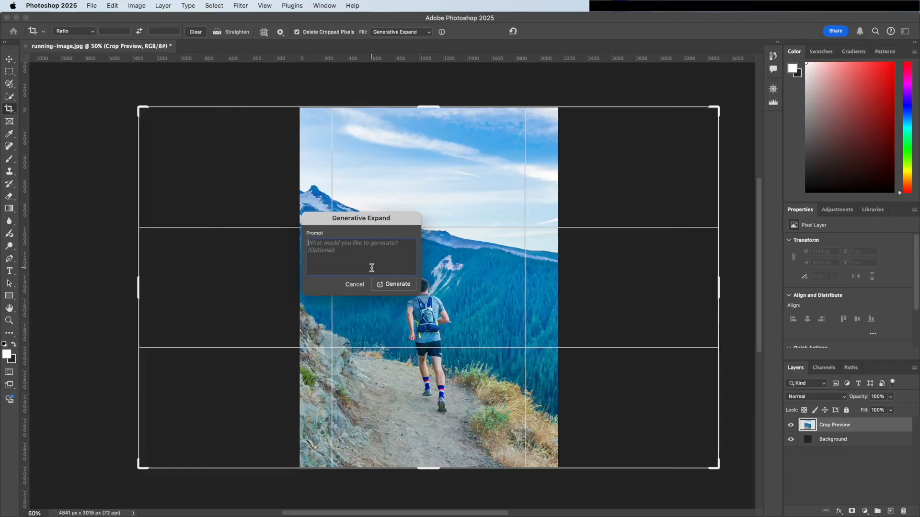
click(390, 285)
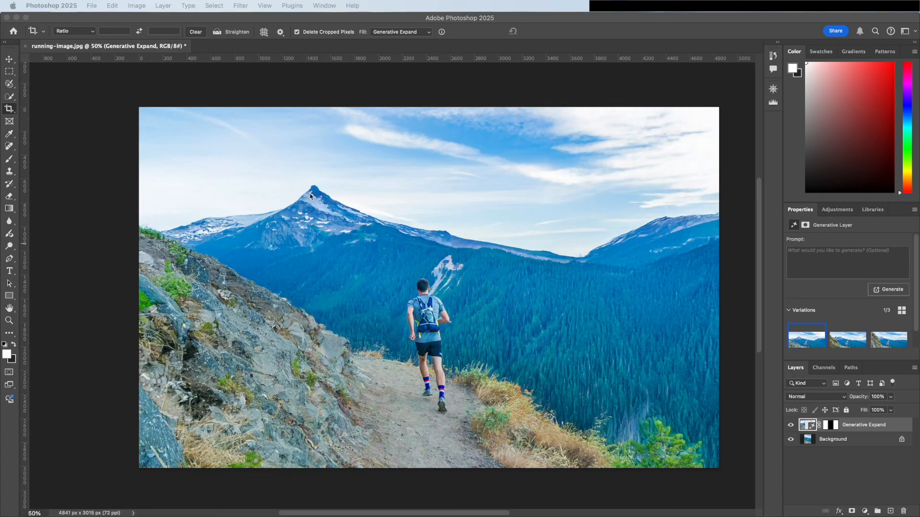
Step: Undo the Generative Expand and redo it to compare the photo before and after
click(327, 219)
key(super+z)
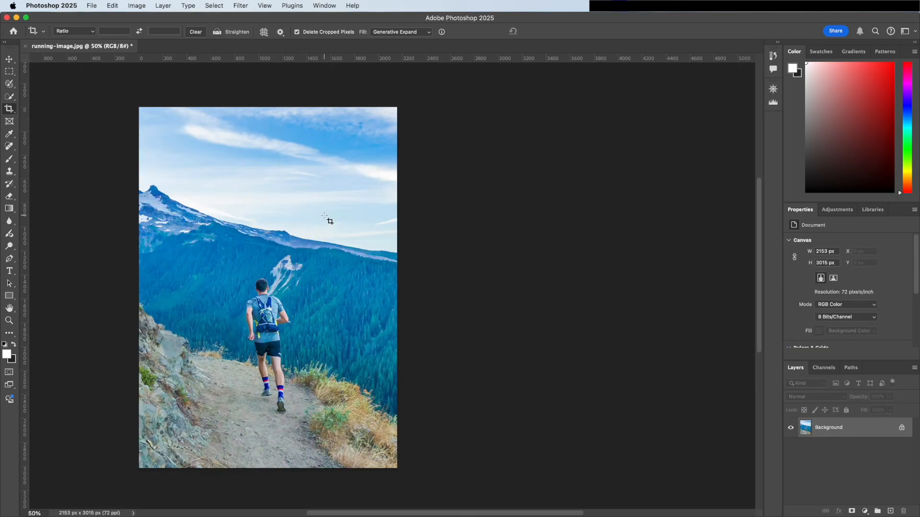
click(119, 8)
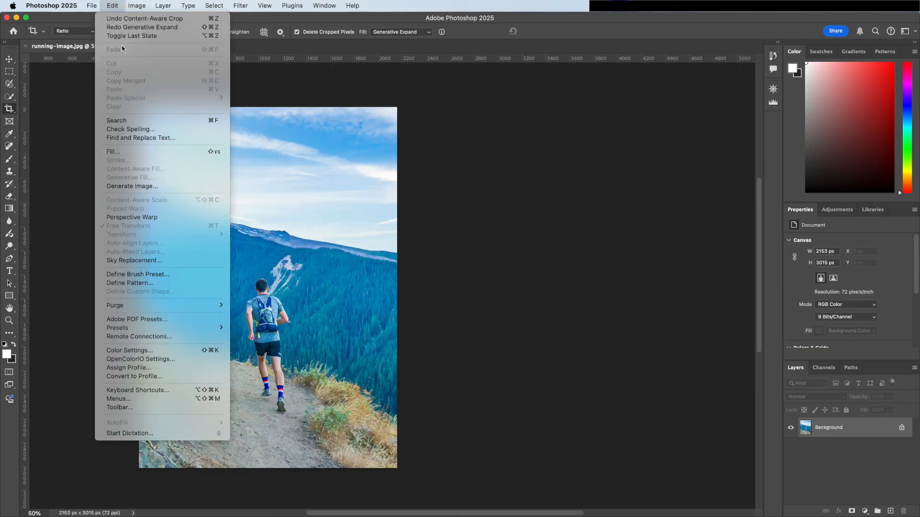
mouse_move(130, 8)
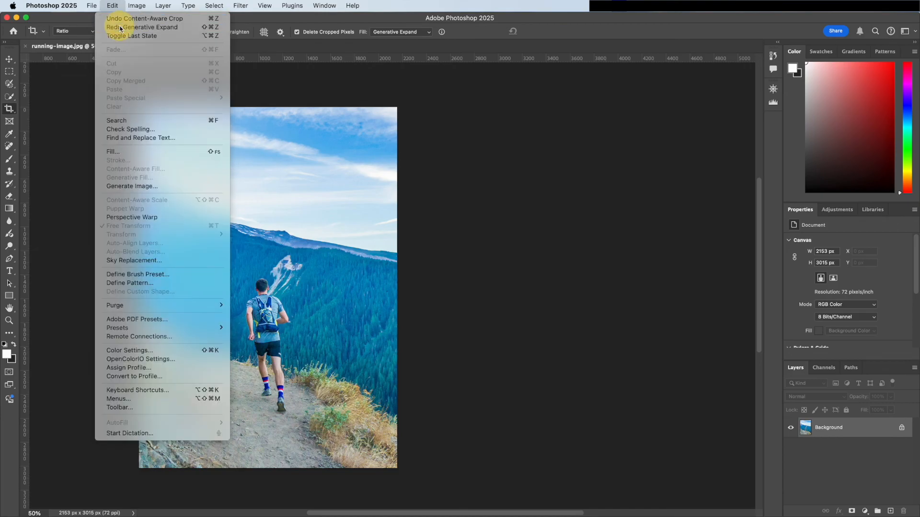
click(120, 27)
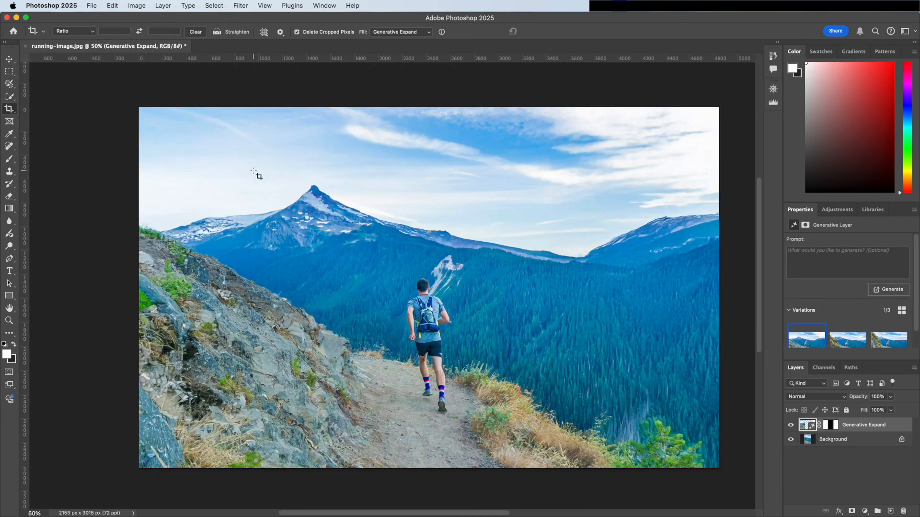